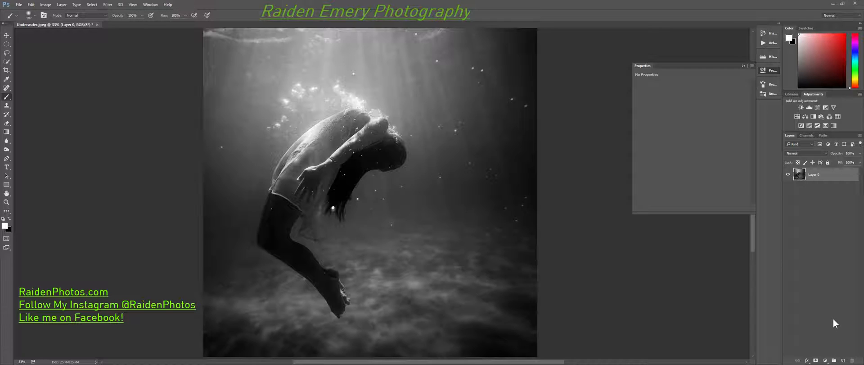
Add a Levels adjustment layer above the photo and raise its black input level to about 24 for deeper shadows.
{"action": "left_click", "coordinate": [826, 360]}
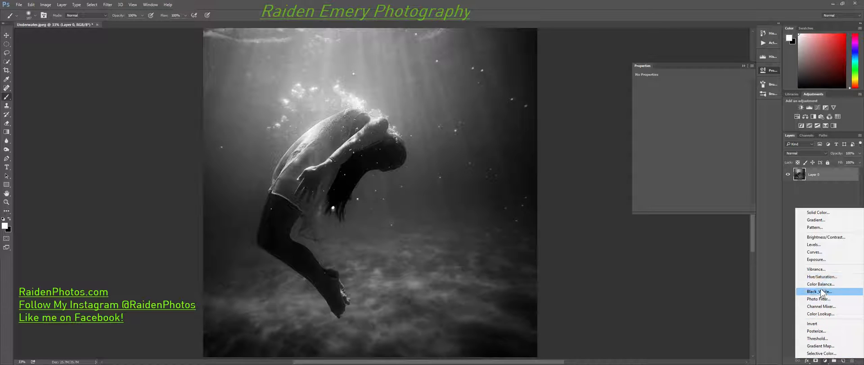
{"action": "left_click", "coordinate": [818, 246]}
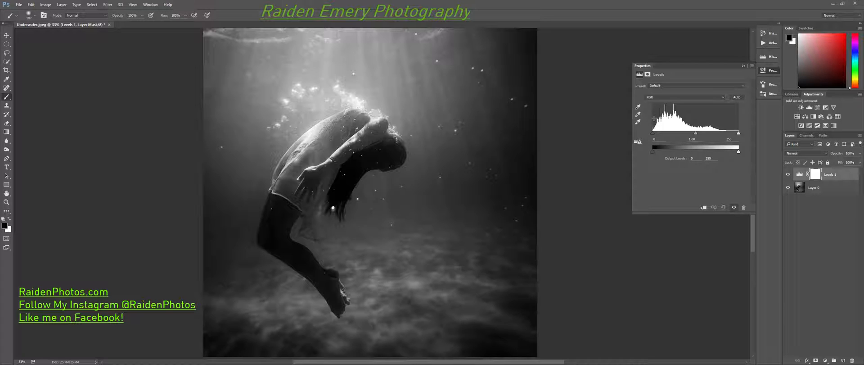
{"action": "mouse_move", "coordinate": [653, 134]}
{"action": "left_mouse_down"}
{"action": "mouse_move", "coordinate": [668, 133]}
{"action": "mouse_move", "coordinate": [646, 131]}
{"action": "left_mouse_up"}
{"action": "mouse_move", "coordinate": [739, 133]}
{"action": "left_mouse_down"}
{"action": "mouse_move", "coordinate": [720, 135]}
{"action": "mouse_move", "coordinate": [741, 135]}
{"action": "left_mouse_up"}
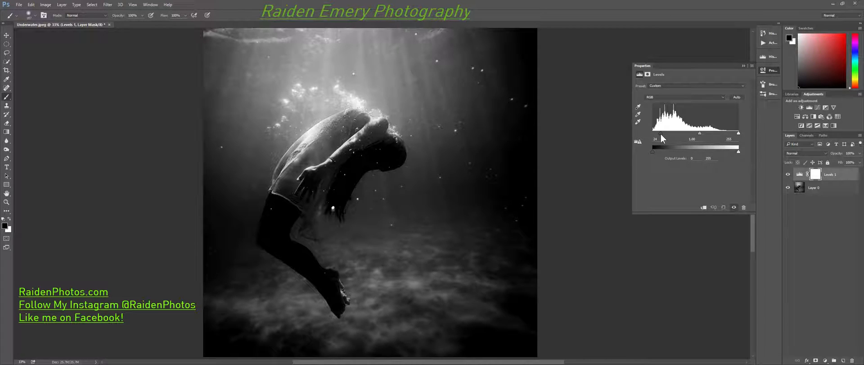
{"action": "left_click", "coordinate": [840, 154]}
{"action": "mouse_move", "coordinate": [841, 155]}
{"action": "left_mouse_down"}
{"action": "mouse_move", "coordinate": [796, 155]}
{"action": "mouse_move", "coordinate": [847, 158]}
{"action": "left_mouse_up"}
{"action": "left_click_drag", "start_coordinate": [701, 133], "coordinate": [701, 133]}
{"action": "left_click", "coordinate": [833, 212]}
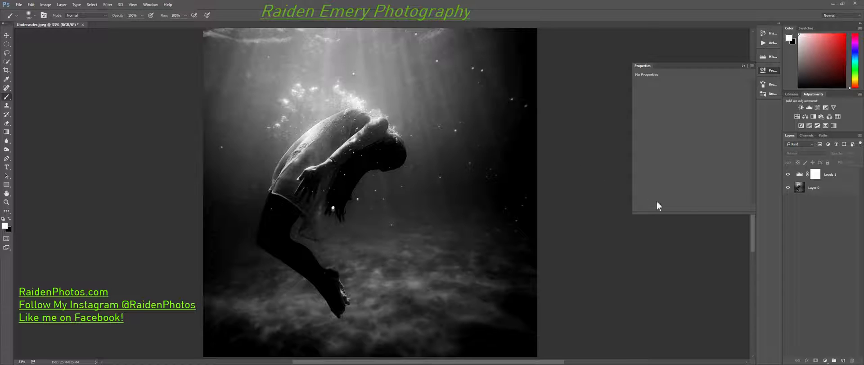
Add a Color Balance adjustment layer above the Levels layer.
{"action": "left_click", "coordinate": [826, 360]}
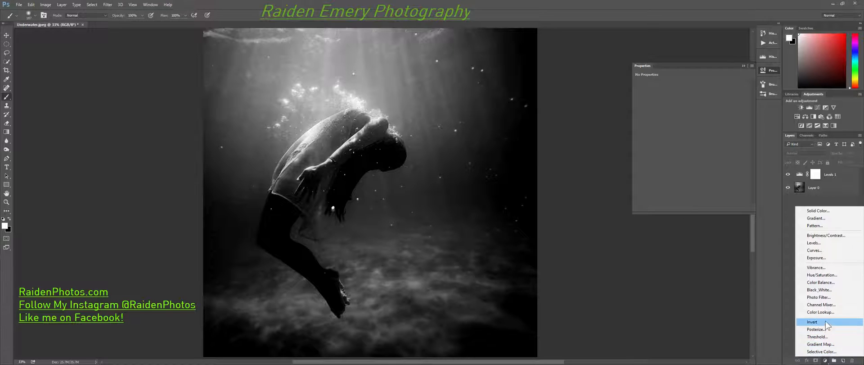
{"action": "left_click", "coordinate": [818, 282]}
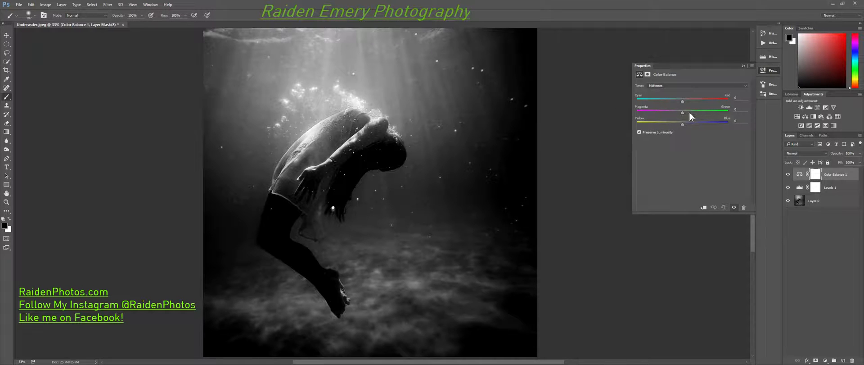
Try a blue tint in the Color Balance shadows with Yellow-Blue values up to +44, and reset the adjustment.
{"action": "mouse_move", "coordinate": [673, 101]}
{"action": "left_mouse_down"}
{"action": "mouse_move", "coordinate": [621, 103]}
{"action": "mouse_move", "coordinate": [720, 107]}
{"action": "mouse_move", "coordinate": [617, 109]}
{"action": "mouse_move", "coordinate": [684, 108]}
{"action": "left_mouse_up"}
{"action": "left_click", "coordinate": [692, 86]}
{"action": "left_click", "coordinate": [663, 95]}
{"action": "mouse_move", "coordinate": [683, 123]}
{"action": "left_mouse_down"}
{"action": "mouse_move", "coordinate": [708, 123]}
{"action": "mouse_move", "coordinate": [685, 121]}
{"action": "mouse_move", "coordinate": [693, 121]}
{"action": "left_mouse_up"}
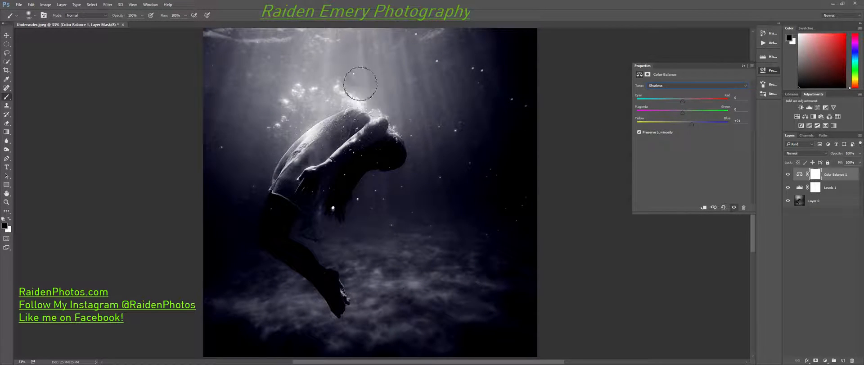
{"action": "mouse_move", "coordinate": [693, 124]}
{"action": "left_mouse_down"}
{"action": "mouse_move", "coordinate": [682, 124]}
{"action": "mouse_move", "coordinate": [695, 125]}
{"action": "left_mouse_up"}
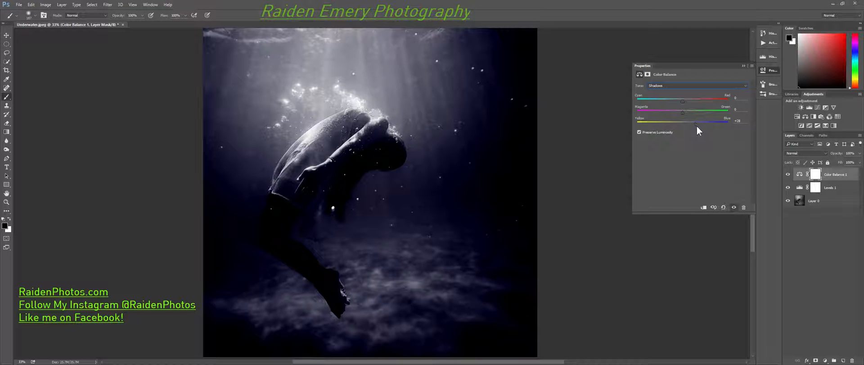
{"action": "left_click_drag", "start_coordinate": [693, 129], "coordinate": [702, 125]}
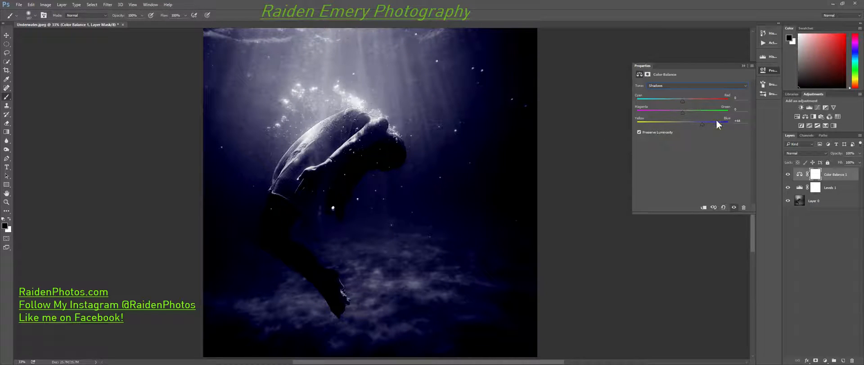
{"action": "left_click_drag", "start_coordinate": [702, 124], "coordinate": [685, 126]}
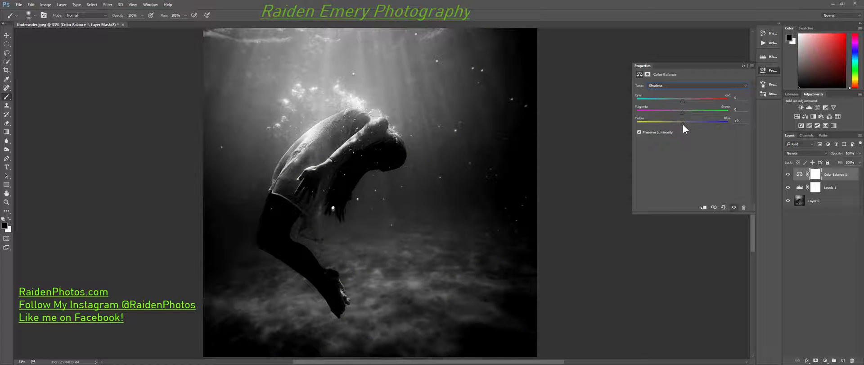
{"action": "left_click", "coordinate": [723, 207]}
Tint the shadows teal by setting the Color Balance shadows to about Cyan -84, Green +4 and Blue +16.
{"action": "left_click", "coordinate": [682, 85]}
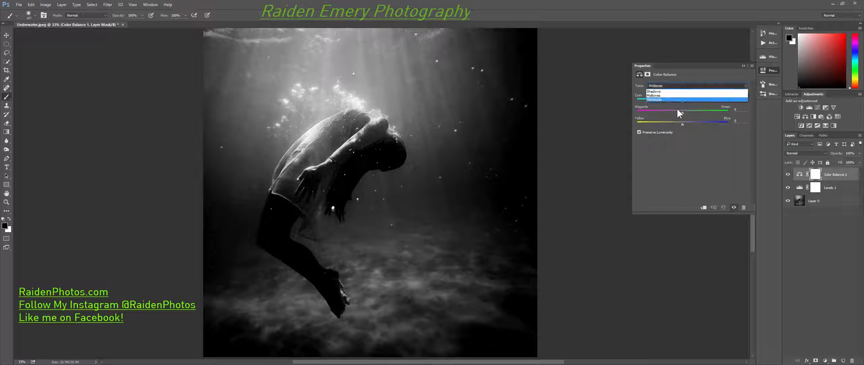
{"action": "left_click", "coordinate": [658, 91]}
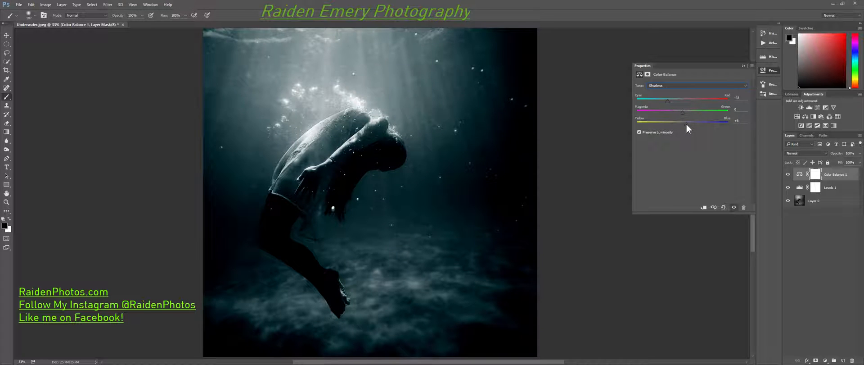
{"action": "left_click_drag", "start_coordinate": [686, 125], "coordinate": [683, 119]}
{"action": "left_click_drag", "start_coordinate": [687, 126], "coordinate": [692, 127]}
{"action": "left_click_drag", "start_coordinate": [668, 104], "coordinate": [656, 107]}
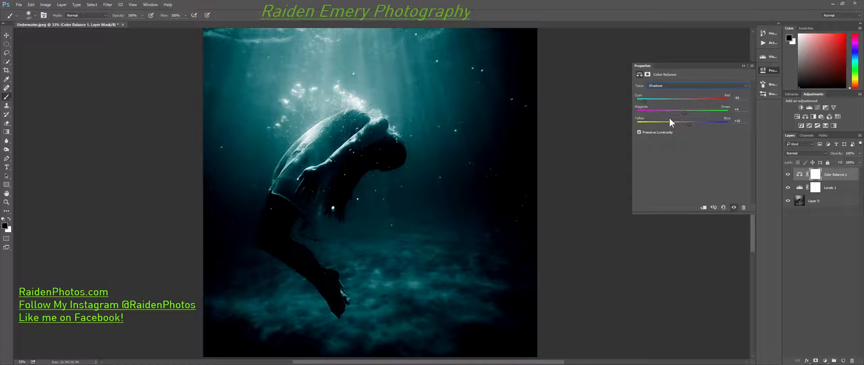
{"action": "left_click_drag", "start_coordinate": [691, 124], "coordinate": [692, 125]}
In the Color Balance layer's Blend If settings, split the underlying layer's white slider to about 0 / 206 to fade the tint from highlights.
{"action": "left_click", "coordinate": [844, 175]}
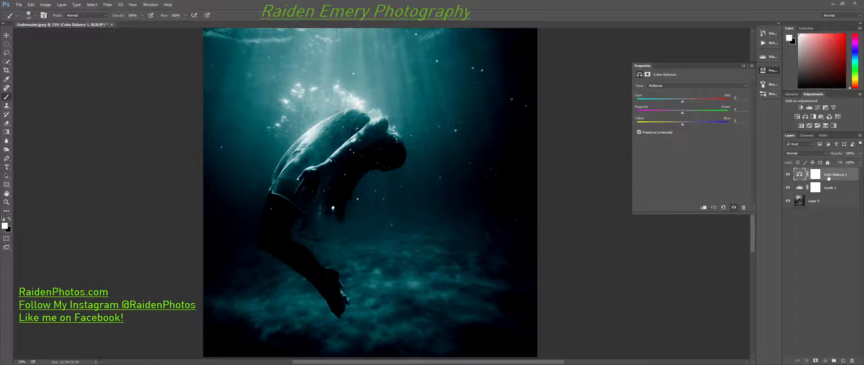
{"action": "double_click", "coordinate": [851, 176]}
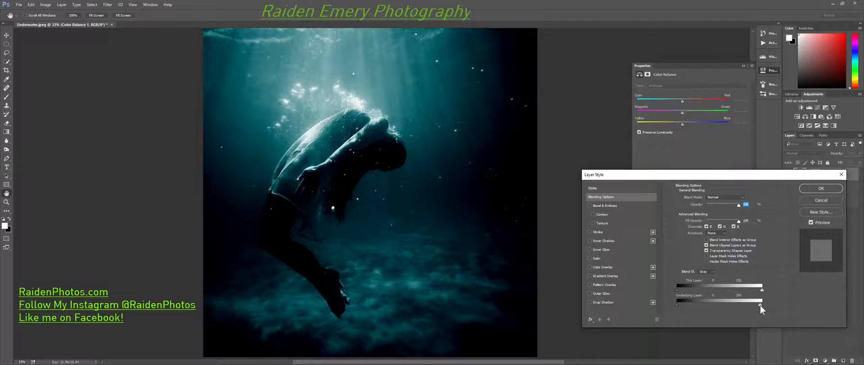
{"action": "left_click_drag", "start_coordinate": [745, 304], "coordinate": [735, 309]}
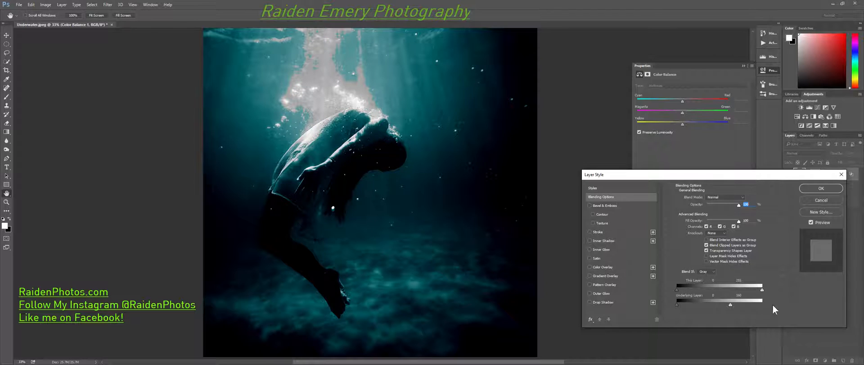
{"action": "left_click_drag", "start_coordinate": [731, 308], "coordinate": [753, 310]}
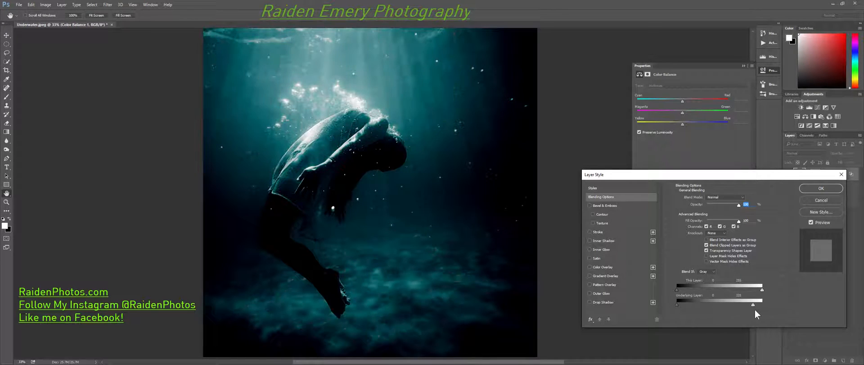
{"action": "key", "text": "alt"}
{"action": "left_click_drag", "start_coordinate": [760, 304], "coordinate": [740, 306]}
{"action": "mouse_move", "coordinate": [736, 308]}
{"action": "left_mouse_down"}
{"action": "mouse_move", "coordinate": [700, 307]}
{"action": "mouse_move", "coordinate": [733, 309]}
{"action": "left_mouse_up"}
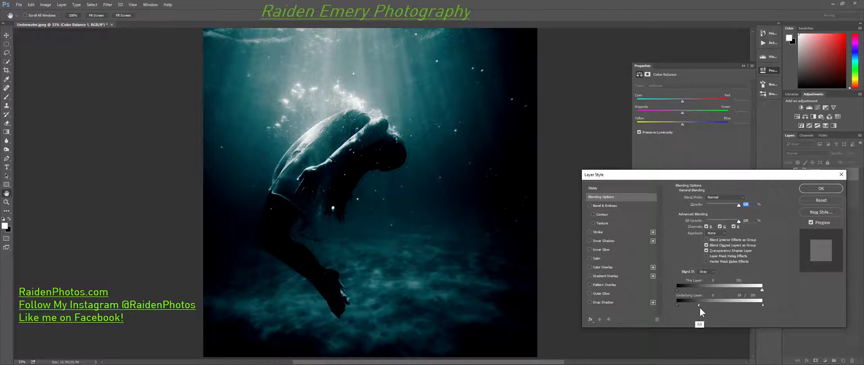
{"action": "left_click_drag", "start_coordinate": [692, 305], "coordinate": [682, 305]}
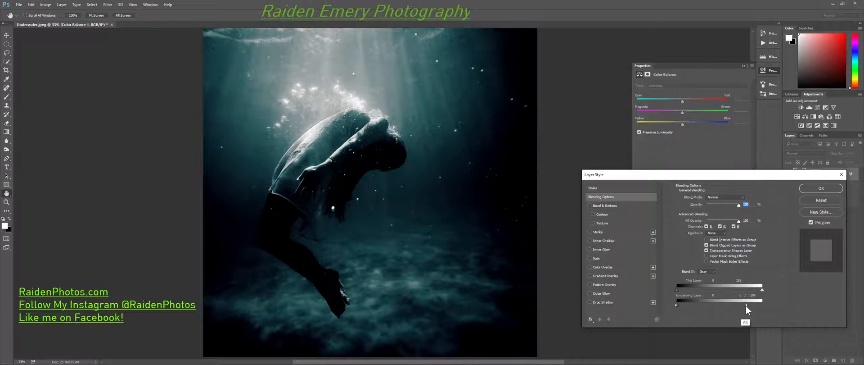
{"action": "left_click_drag", "start_coordinate": [746, 304], "coordinate": [745, 309]}
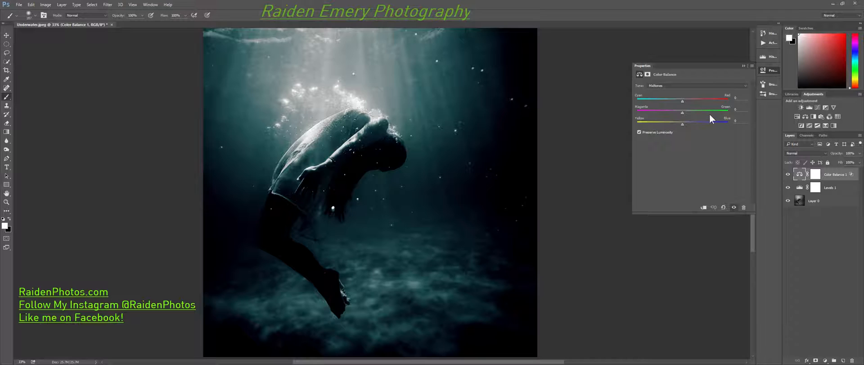
Strengthen the Color Balance layer's shadow tint to Cyan -100, Green +1 and about Blue +24.
{"action": "left_click", "coordinate": [696, 86]}
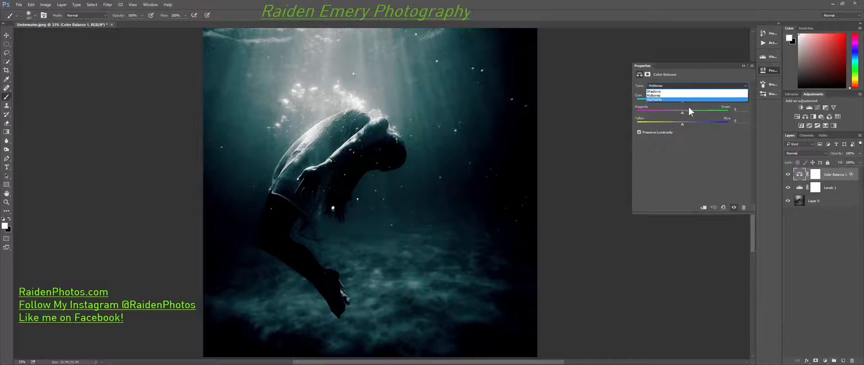
{"action": "left_click", "coordinate": [678, 91]}
{"action": "left_click_drag", "start_coordinate": [691, 124], "coordinate": [697, 124]}
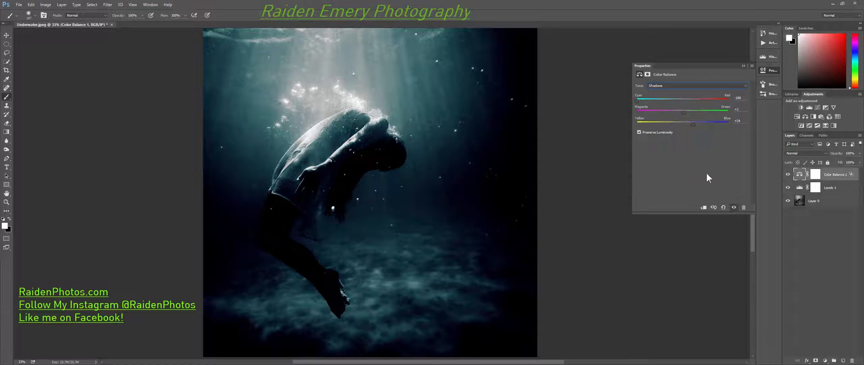
{"action": "left_click", "coordinate": [829, 178]}
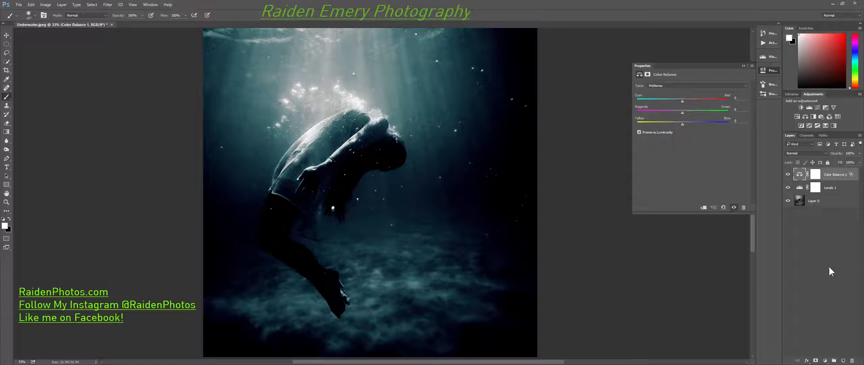
Add a second Color Balance adjustment layer and rename the first one "shadow color".
{"action": "left_click", "coordinate": [826, 361]}
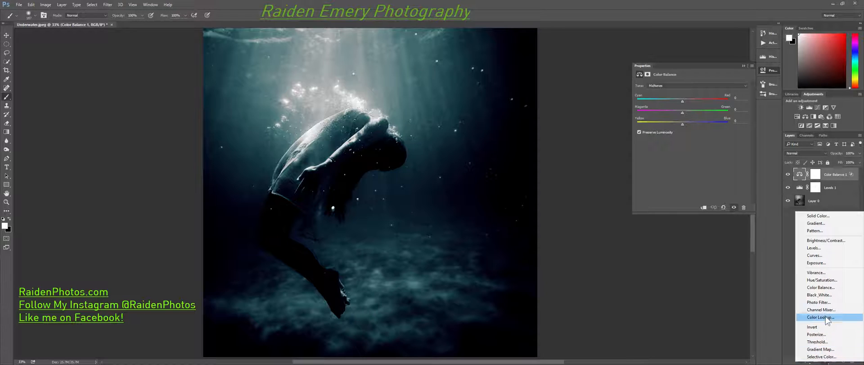
{"action": "left_click", "coordinate": [816, 286]}
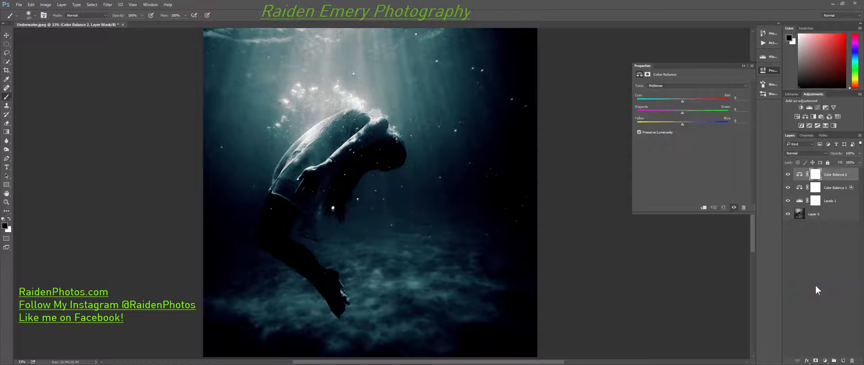
{"action": "left_click", "coordinate": [834, 188]}
{"action": "double_click", "coordinate": [830, 187]}
{"action": "type", "text": "shadow color"}
{"action": "key", "text": "Return"}
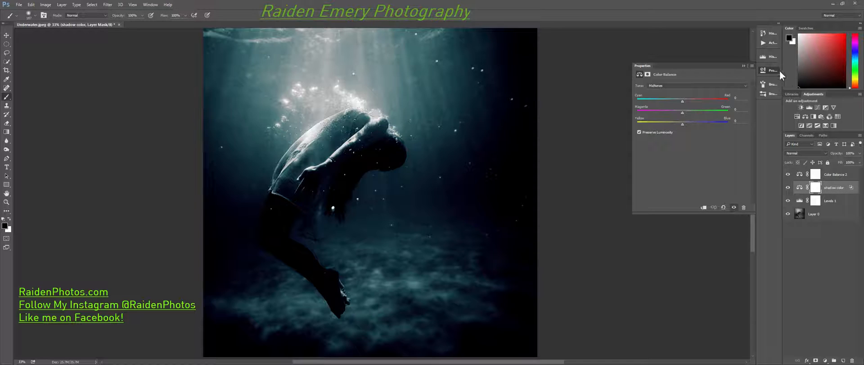
Rename the new top Color Balance layer "highlight color".
{"action": "double_click", "coordinate": [831, 174]}
{"action": "type", "text": "highlight"}
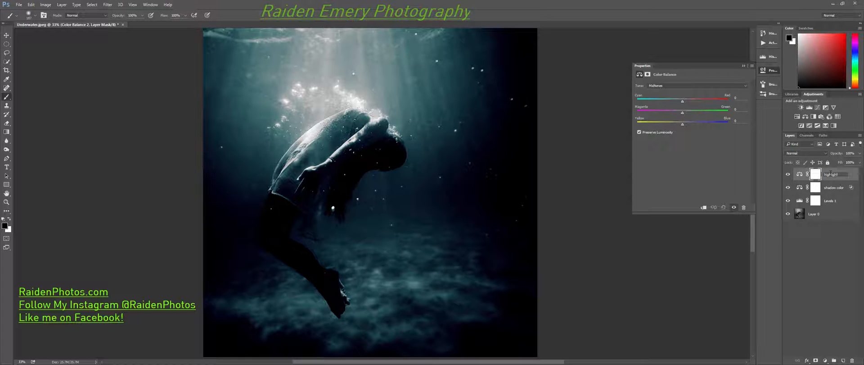
{"action": "type", "text": " color"}
{"action": "key", "text": "Return"}
Warm the highlights on the highlight color layer with about Red +25, Magenta -10 and Yellow -47.
{"action": "left_click", "coordinate": [673, 84]}
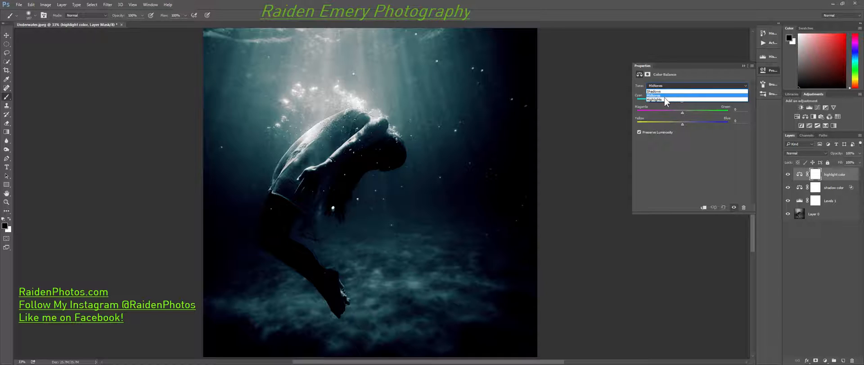
{"action": "left_click", "coordinate": [664, 98]}
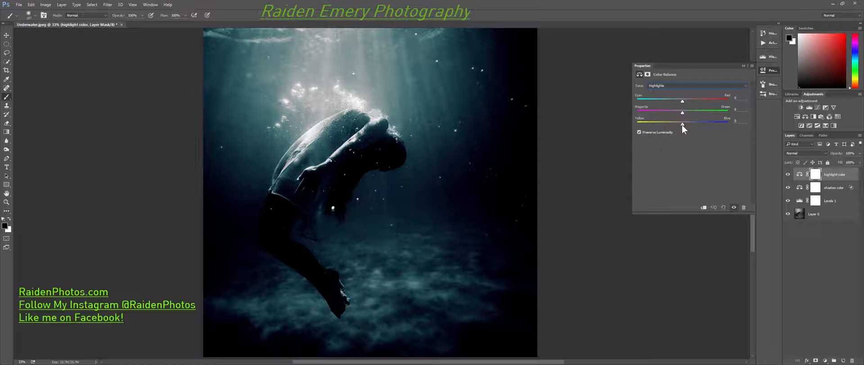
{"action": "left_click_drag", "start_coordinate": [683, 124], "coordinate": [661, 125]}
{"action": "left_click_drag", "start_coordinate": [690, 101], "coordinate": [691, 102]}
{"action": "left_click_drag", "start_coordinate": [662, 124], "coordinate": [679, 113]}
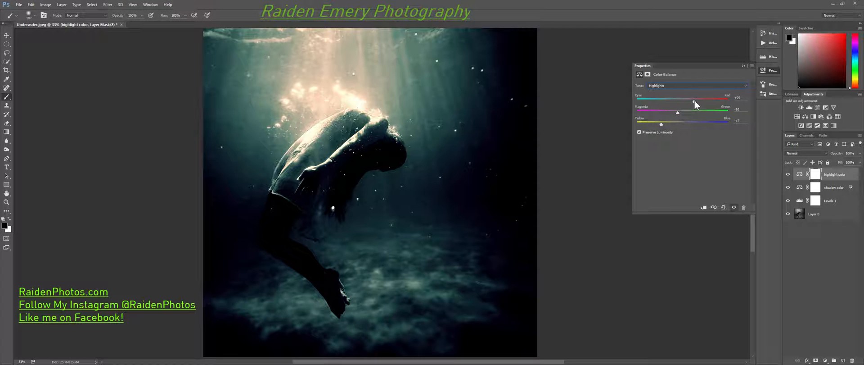
{"action": "left_click_drag", "start_coordinate": [661, 124], "coordinate": [662, 125]}
In the highlight color layer's Blend If settings, split the underlying layer's black slider to about 42 / 140 to keep shadows untinted.
{"action": "double_click", "coordinate": [852, 177]}
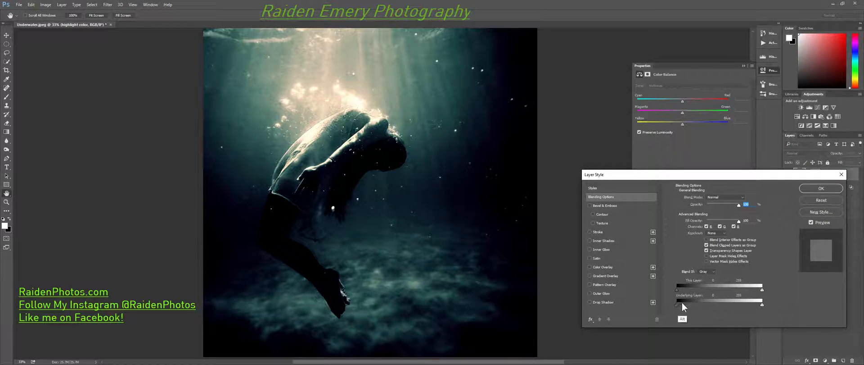
{"action": "left_click_drag", "start_coordinate": [679, 305], "coordinate": [740, 303]}
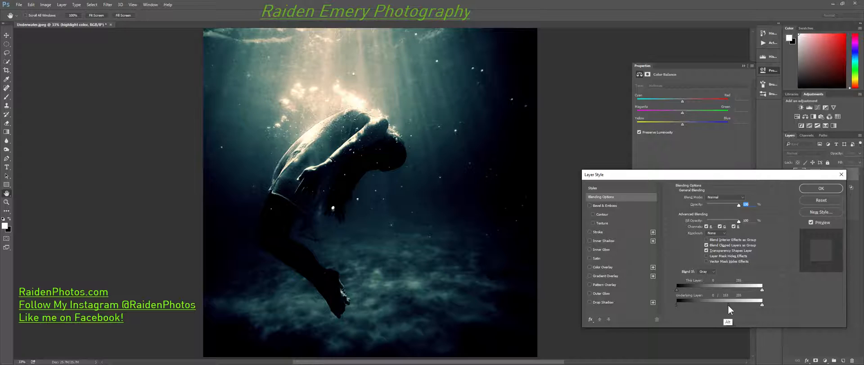
{"action": "left_click_drag", "start_coordinate": [731, 304], "coordinate": [711, 307]}
{"action": "left_click_drag", "start_coordinate": [676, 305], "coordinate": [692, 304]}
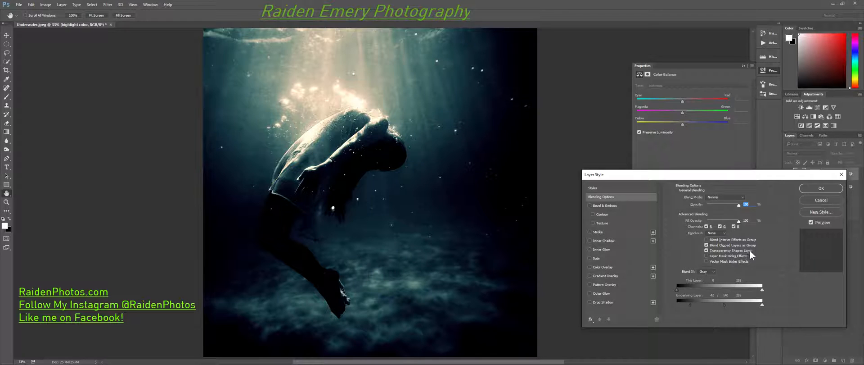
{"action": "left_click", "coordinate": [820, 187]}
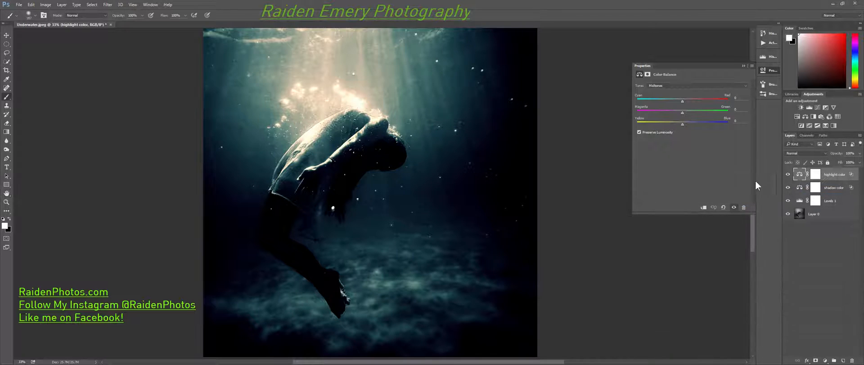
Refine the highlight color layer's highlights to about Red +6, Magenta -20 and Yellow -56.
{"action": "left_click", "coordinate": [677, 86]}
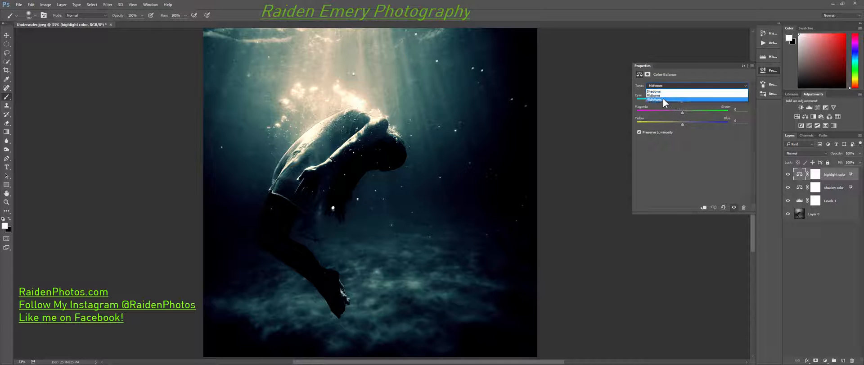
{"action": "left_click", "coordinate": [663, 99]}
{"action": "left_click_drag", "start_coordinate": [663, 124], "coordinate": [657, 124]}
{"action": "left_click_drag", "start_coordinate": [696, 102], "coordinate": [675, 117]}
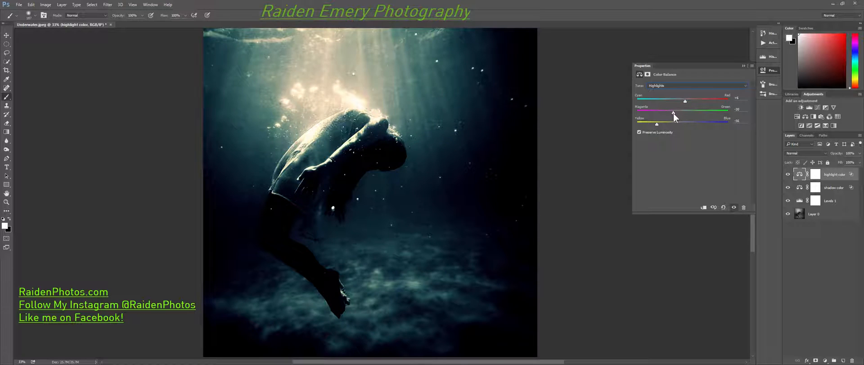
Refine the highlight color layer's highlights to about Red +9 and Magenta -7.
{"action": "left_click_drag", "start_coordinate": [686, 101], "coordinate": [687, 101]}
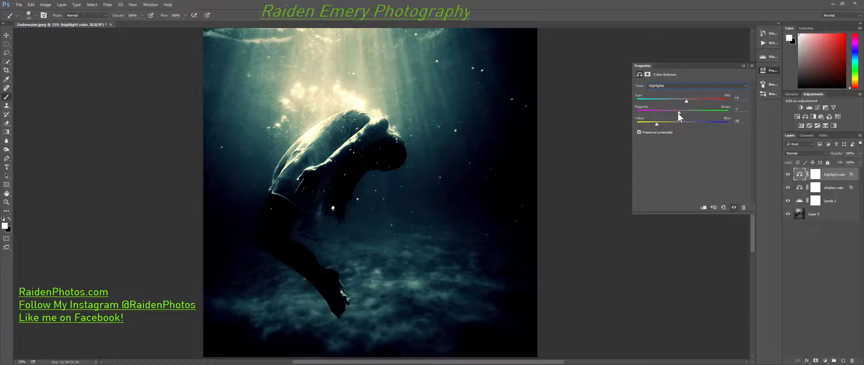
{"action": "left_click_drag", "start_coordinate": [679, 113], "coordinate": [679, 112]}
{"action": "left_click", "coordinate": [682, 85]}
{"action": "left_click", "coordinate": [674, 98]}
Lower the opacity of the highlight color and shadow color layers to about 90% each.
{"action": "left_click_drag", "start_coordinate": [836, 156], "coordinate": [834, 157]}
{"action": "left_click", "coordinate": [839, 188]}
{"action": "left_click_drag", "start_coordinate": [836, 156], "coordinate": [832, 163]}
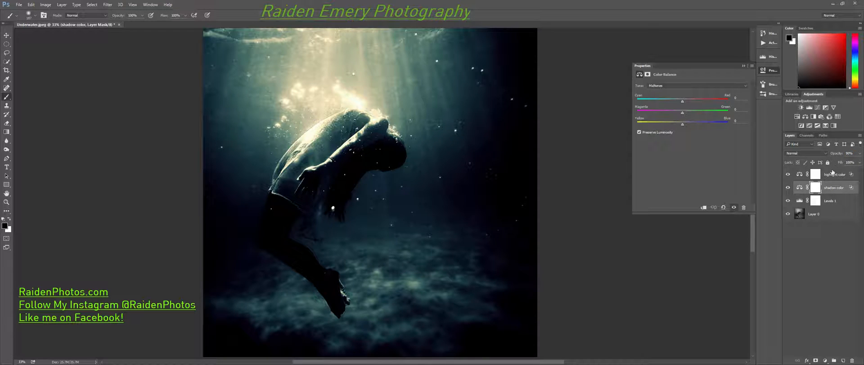
Compare the image with and without the Levels 1 layer and reduce that layer's opacity to about 55%.
{"action": "left_click", "coordinate": [830, 203]}
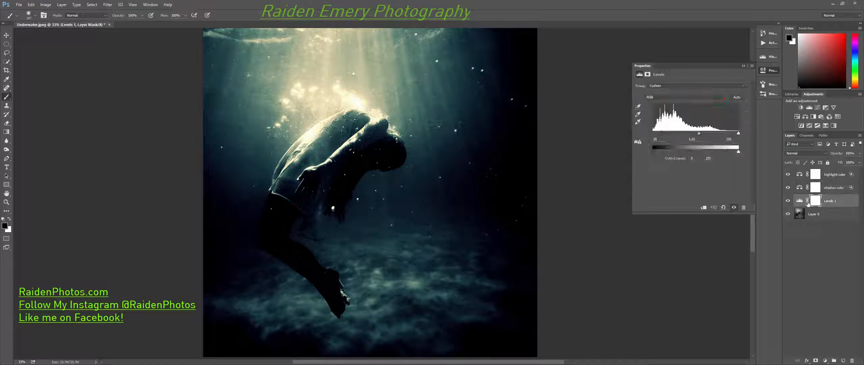
{"action": "left_click", "coordinate": [788, 201]}
{"action": "left_click", "coordinate": [788, 200]}
{"action": "left_click_drag", "start_coordinate": [837, 154], "coordinate": [823, 157]}
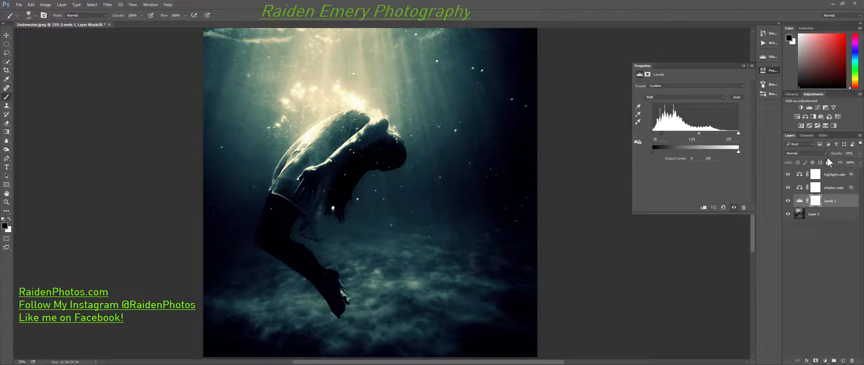
Group the highlight color and shadow color layers and compare the image with and without the group.
{"action": "left_click", "coordinate": [833, 202]}
{"action": "left_click", "coordinate": [831, 177], "text": "shift"}
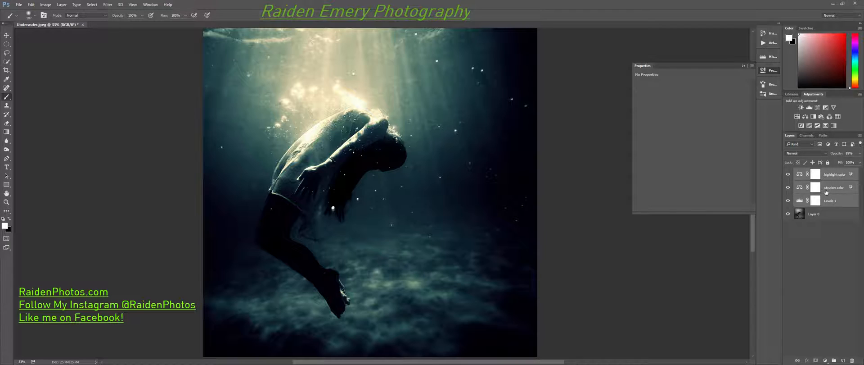
{"action": "left_click", "coordinate": [832, 194]}
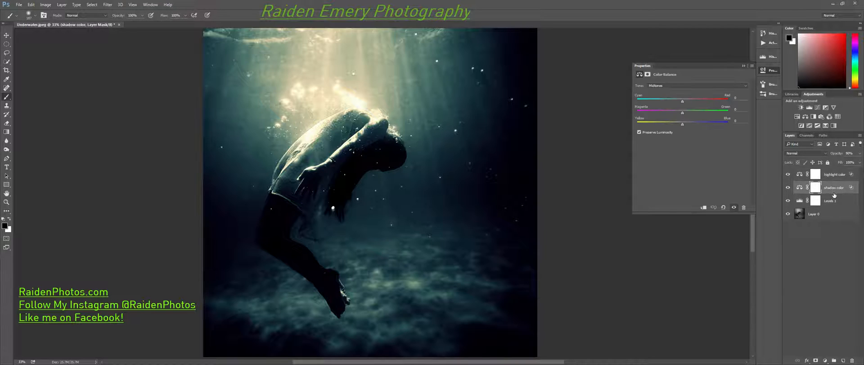
{"action": "left_click", "coordinate": [834, 180], "text": "ctrl"}
{"action": "key", "text": "ctrl+g"}
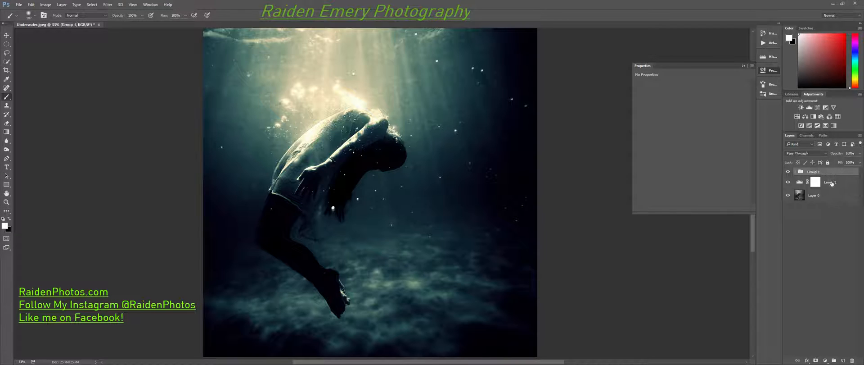
{"action": "left_click", "coordinate": [789, 171]}
{"action": "left_click", "coordinate": [789, 172]}
{"action": "left_click", "coordinate": [788, 171]}
{"action": "left_click", "coordinate": [788, 172]}
{"action": "left_click", "coordinate": [789, 171]}
{"action": "left_click", "coordinate": [789, 171]}
Rename the new group "color balance trick" and hide it.
{"action": "double_click", "coordinate": [816, 173]}
{"action": "type", "text": "col"}
{"action": "type", "text": "balance trick"}
{"action": "key", "text": "Return"}
{"action": "left_click", "coordinate": [788, 172]}
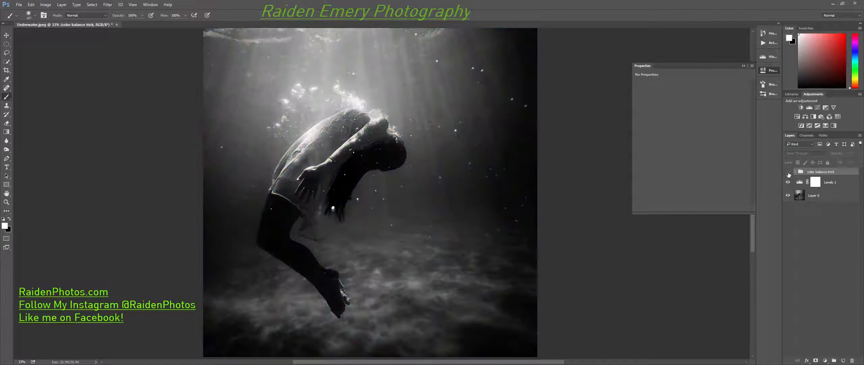
Add a Color Lookup adjustment layer above the color balance trick group and try the 2Strip.look 3D LUT.
{"action": "left_click", "coordinate": [826, 361]}
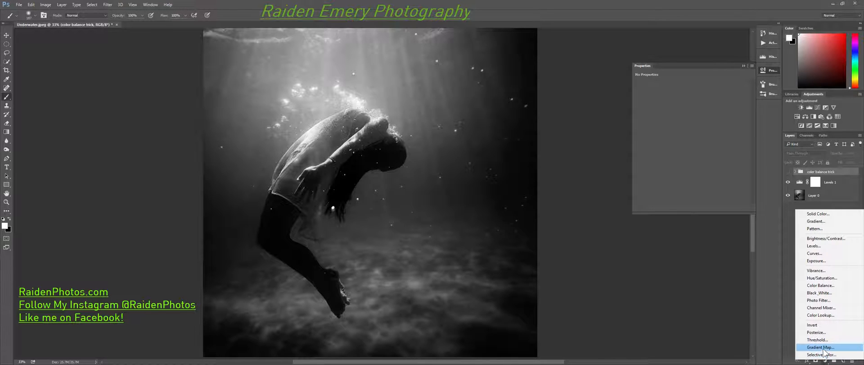
{"action": "left_click", "coordinate": [822, 315]}
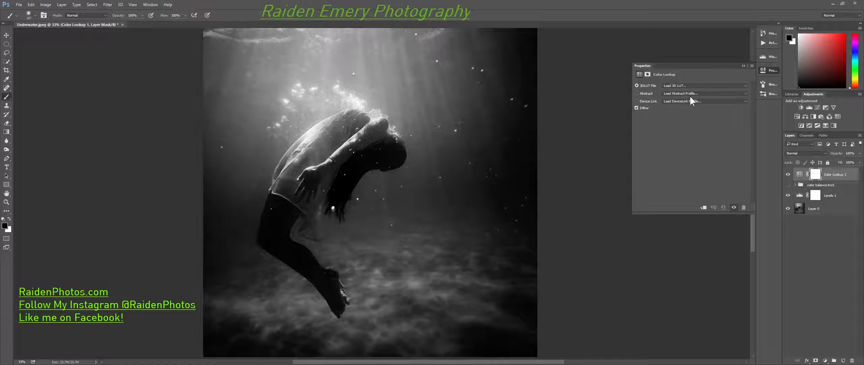
{"action": "left_click", "coordinate": [680, 85]}
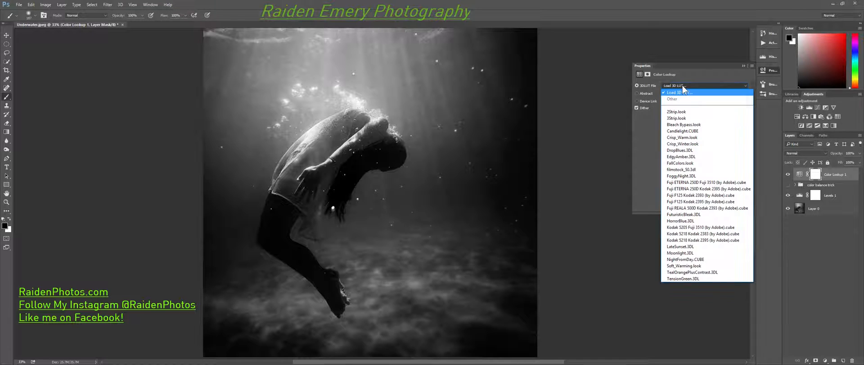
{"action": "left_click", "coordinate": [677, 112]}
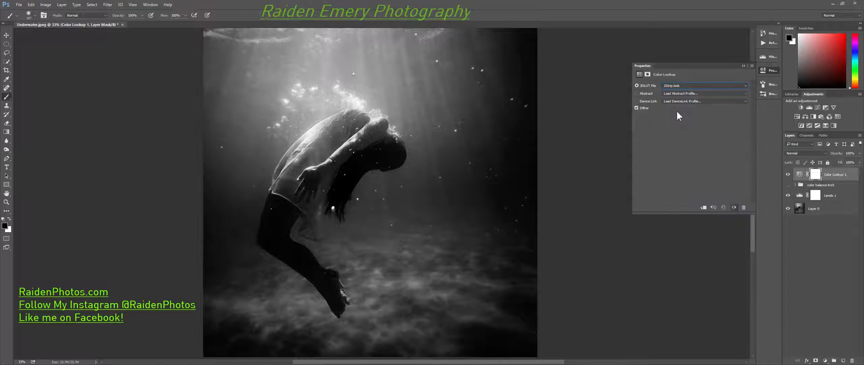
Try the 3Strip, Bleach Bypass and Candlelight 3D LUTs on the Color Lookup layer.
{"action": "left_click", "coordinate": [681, 86]}
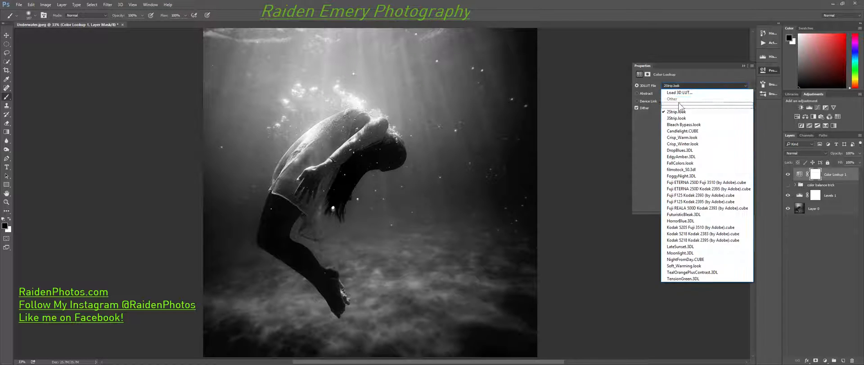
{"action": "left_click", "coordinate": [678, 98]}
{"action": "left_click", "coordinate": [681, 85]}
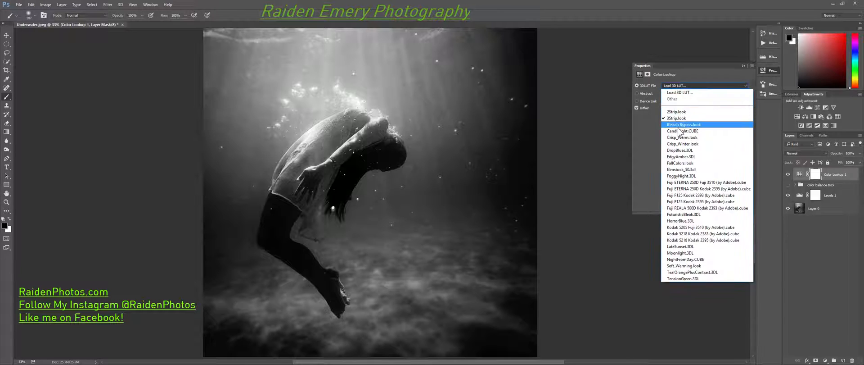
{"action": "left_click", "coordinate": [676, 118]}
{"action": "left_click", "coordinate": [680, 86]}
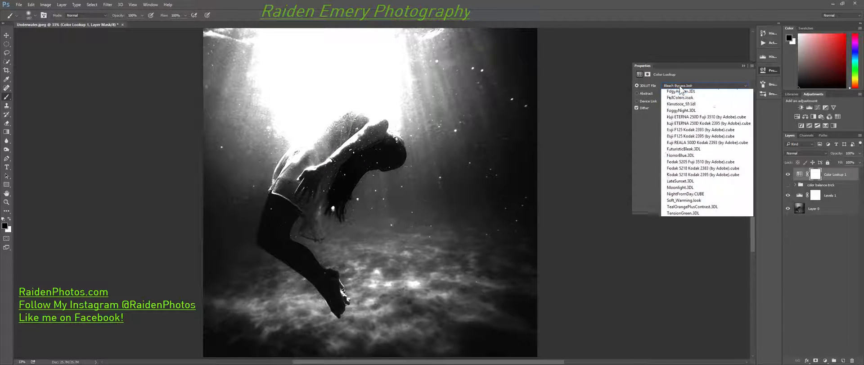
{"action": "left_click", "coordinate": [681, 131]}
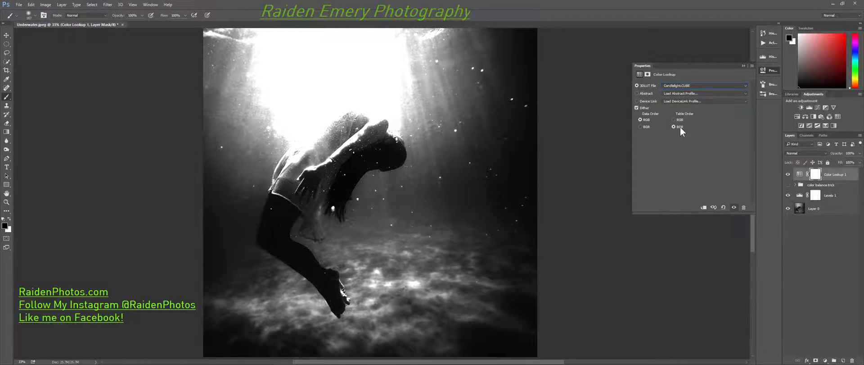
Try the Crisp_Warm and Crisp_Winter 3D LUTs on the Color Lookup layer, returning to Crisp_Warm.look.
{"action": "left_click", "coordinate": [682, 86]}
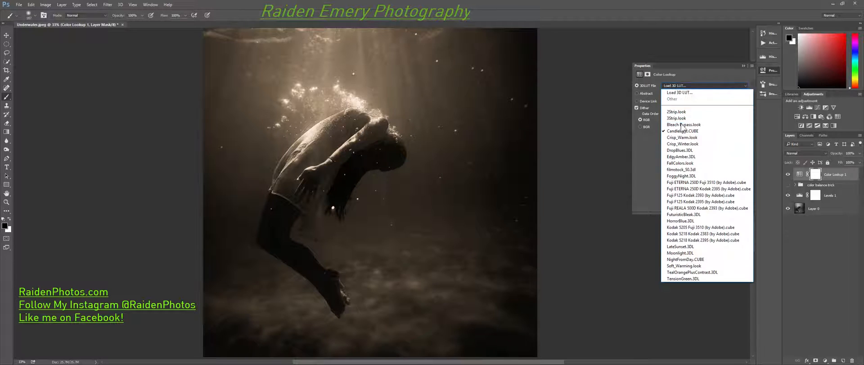
{"action": "left_click", "coordinate": [680, 144]}
{"action": "left_click", "coordinate": [682, 86]}
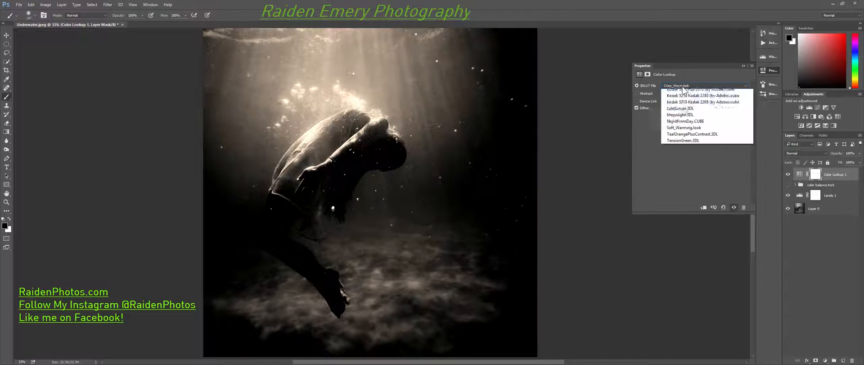
{"action": "left_click", "coordinate": [676, 135]}
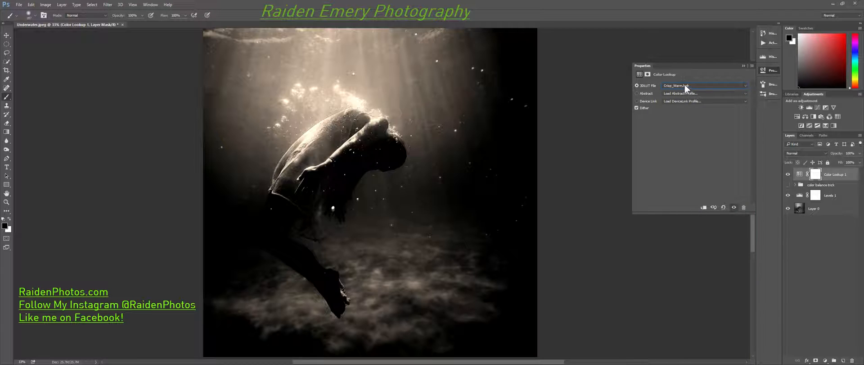
{"action": "left_click", "coordinate": [684, 85]}
{"action": "left_click", "coordinate": [684, 143]}
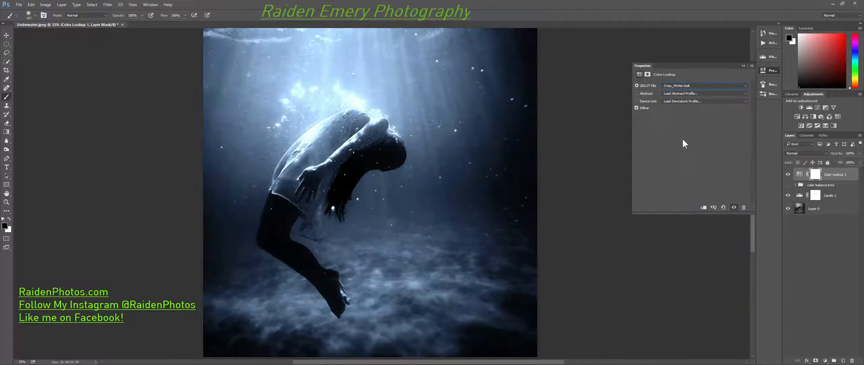
{"action": "left_click", "coordinate": [682, 86]}
{"action": "left_click", "coordinate": [682, 138]}
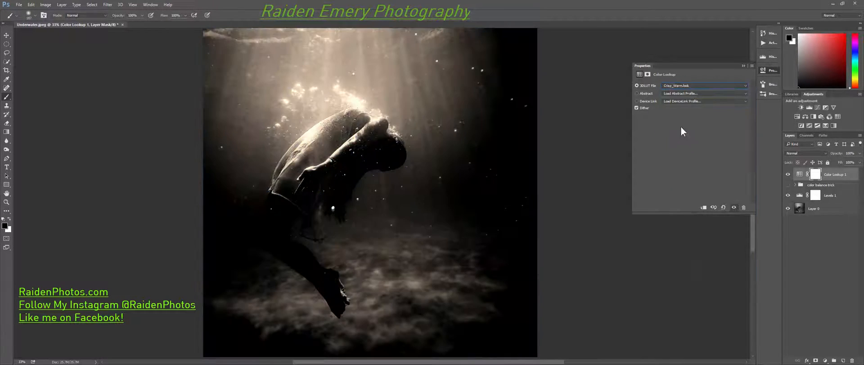
Lower the Color Lookup layer's opacity to about 98% and switch its 3D LUT to HorrorBlue.3DL.
{"action": "left_click_drag", "start_coordinate": [838, 153], "coordinate": [834, 154]}
{"action": "left_click", "coordinate": [685, 85]}
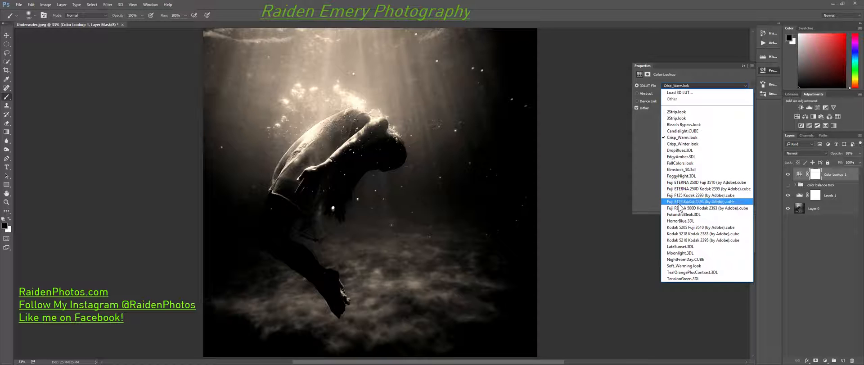
{"action": "left_click", "coordinate": [681, 208]}
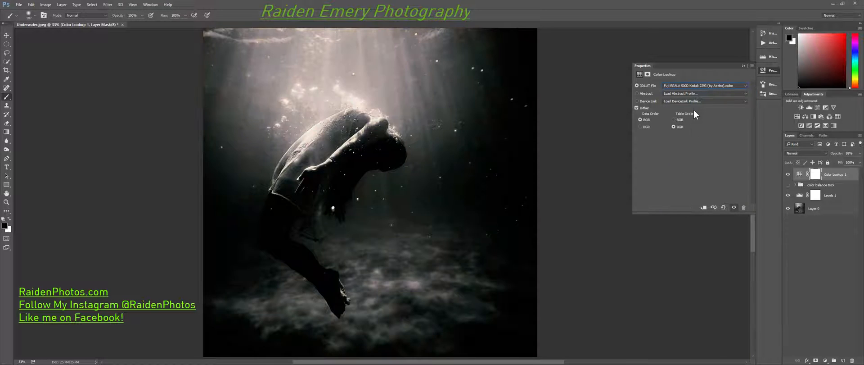
{"action": "left_click", "coordinate": [693, 86]}
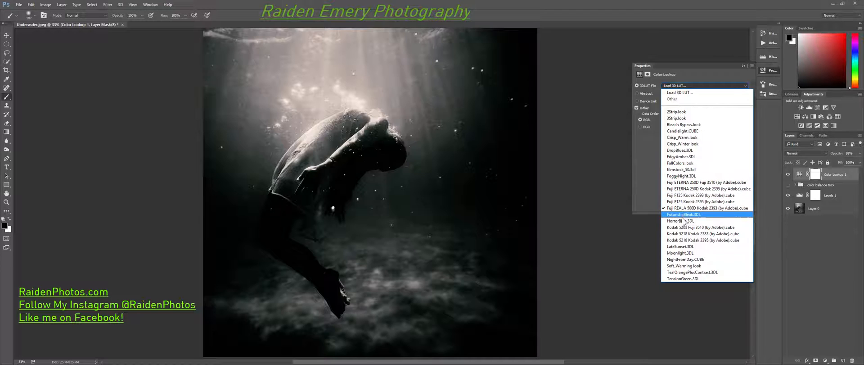
{"action": "left_click", "coordinate": [684, 216]}
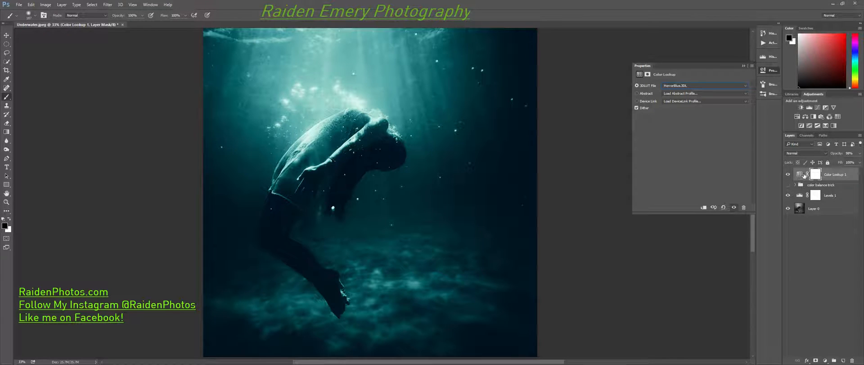
In the Color Lookup layer's Blend If settings, split the underlying layer's white slider to about 46 / 181 to keep highlights untinted.
{"action": "double_click", "coordinate": [847, 176]}
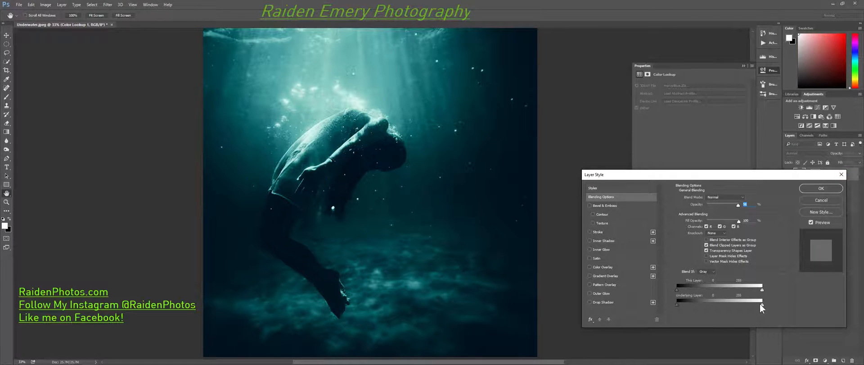
{"action": "left_click_drag", "start_coordinate": [761, 304], "coordinate": [760, 305]}
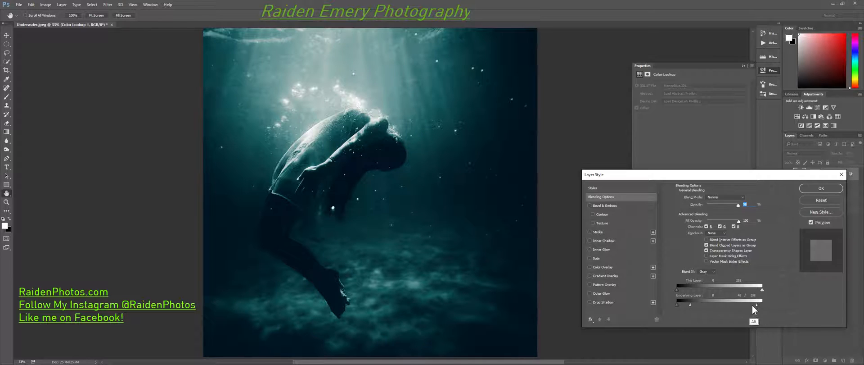
{"action": "left_click_drag", "start_coordinate": [724, 307], "coordinate": [722, 307]}
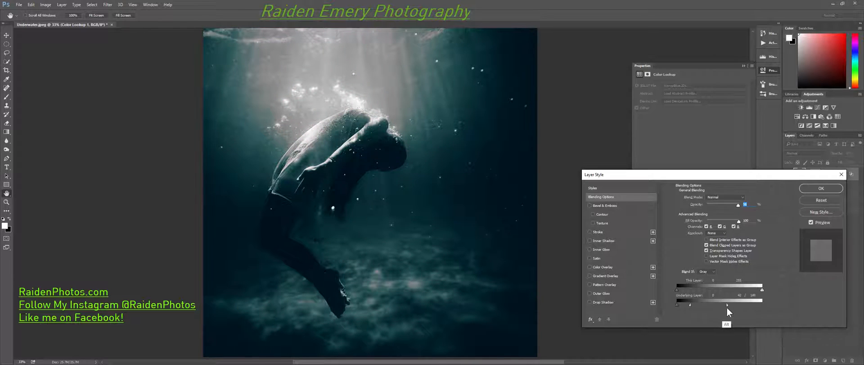
{"action": "left_click_drag", "start_coordinate": [693, 304], "coordinate": [694, 304]}
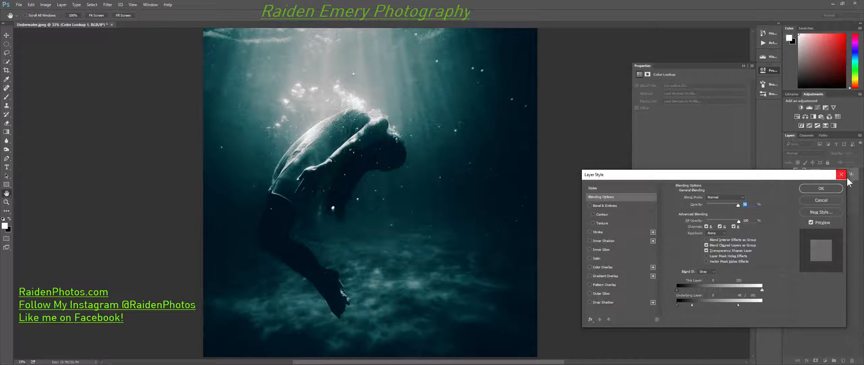
{"action": "left_click", "coordinate": [826, 187]}
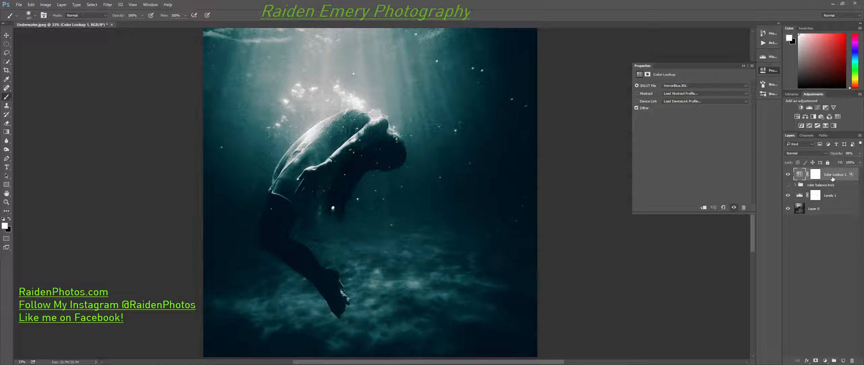
Duplicate the HorrorBlue Color Lookup layer, set the copy's opacity to about 43% and check its Blend If settings.
{"action": "key", "text": "ctrl+j"}
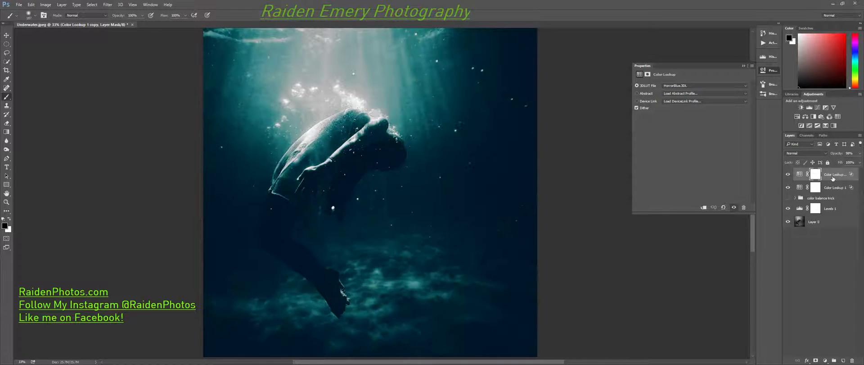
{"action": "left_click_drag", "start_coordinate": [840, 153], "coordinate": [821, 155]}
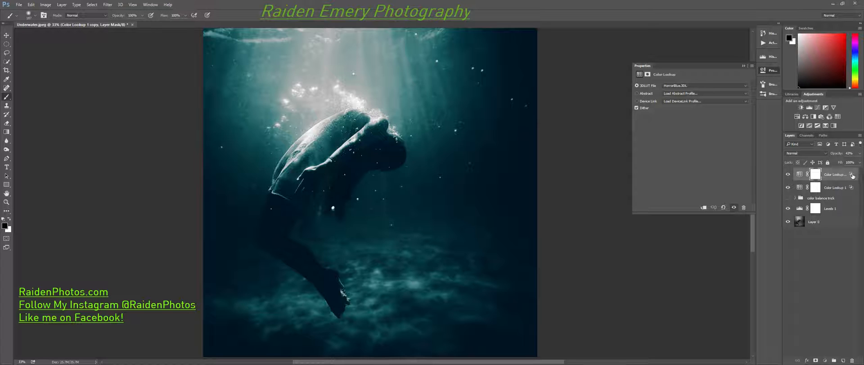
{"action": "double_click", "coordinate": [853, 176]}
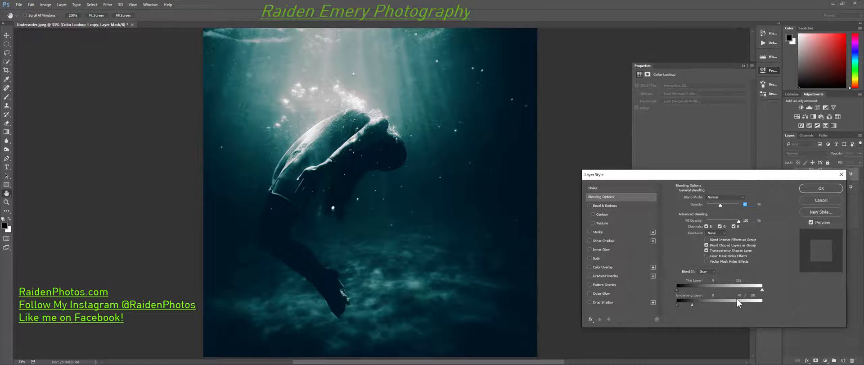
{"action": "left_click", "coordinate": [809, 190]}
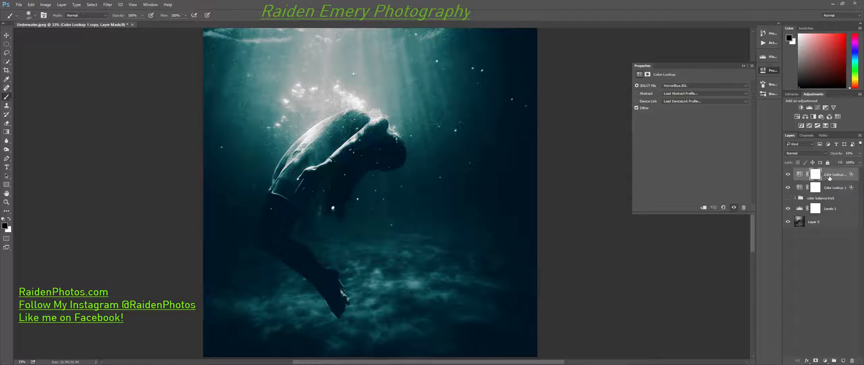
Add another Color Lookup adjustment layer on top using the Candlelight.CUBE 3D LUT.
{"action": "left_click", "coordinate": [826, 360]}
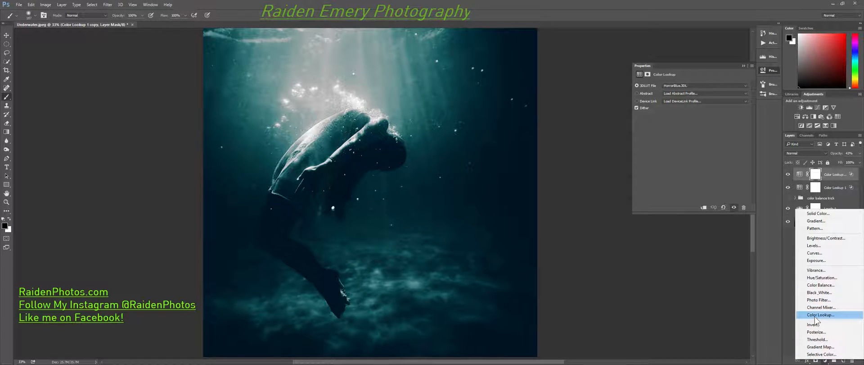
{"action": "left_click", "coordinate": [815, 315]}
{"action": "left_click", "coordinate": [707, 85]}
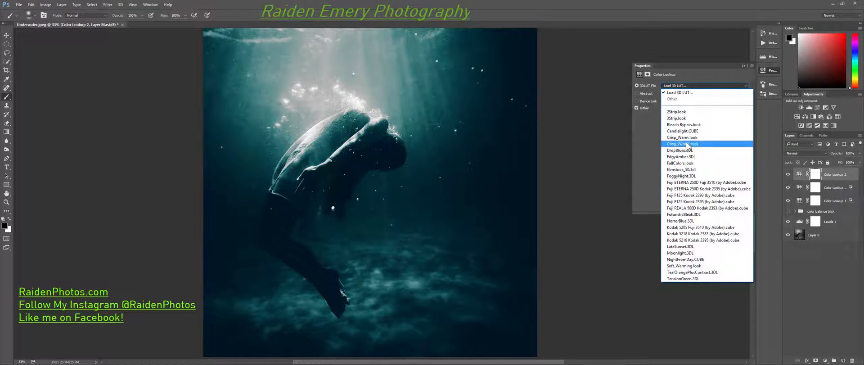
{"action": "left_click", "coordinate": [685, 131]}
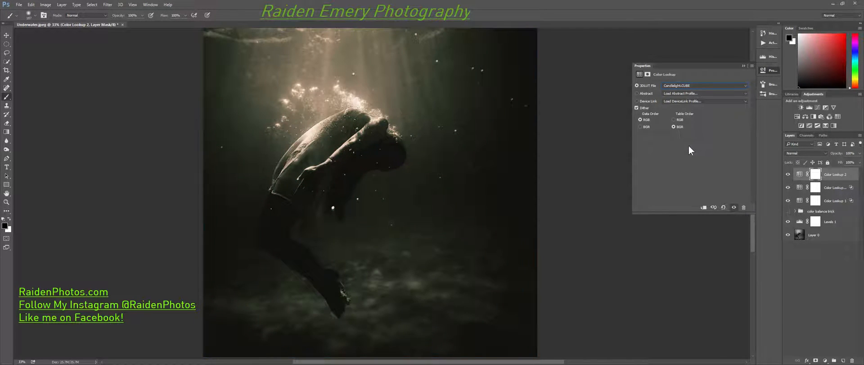
In the Candlelight Color Lookup layer's Blend If settings, split the underlying layer's black slider to about 60 / 178.
{"action": "double_click", "coordinate": [853, 175]}
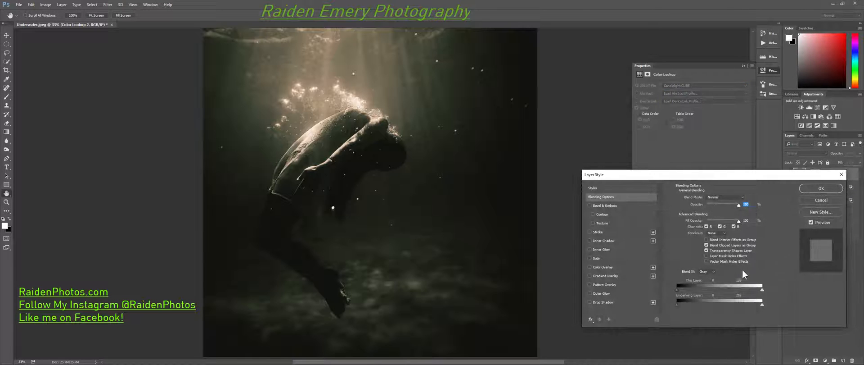
{"action": "key", "text": "alt"}
{"action": "left_click_drag", "start_coordinate": [695, 303], "coordinate": [733, 304]}
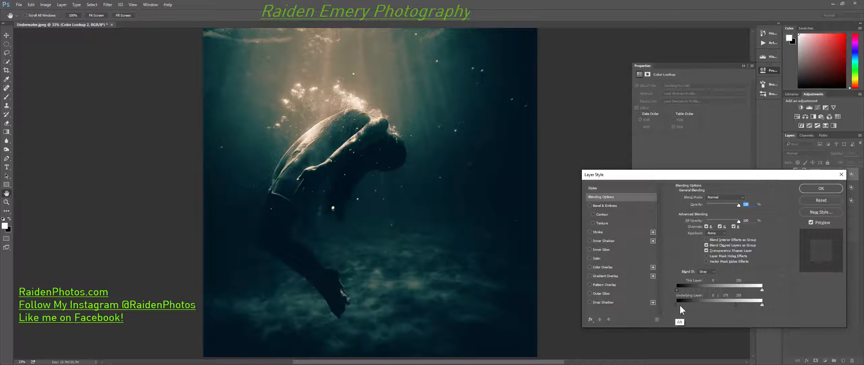
{"action": "left_click_drag", "start_coordinate": [679, 306], "coordinate": [704, 304]}
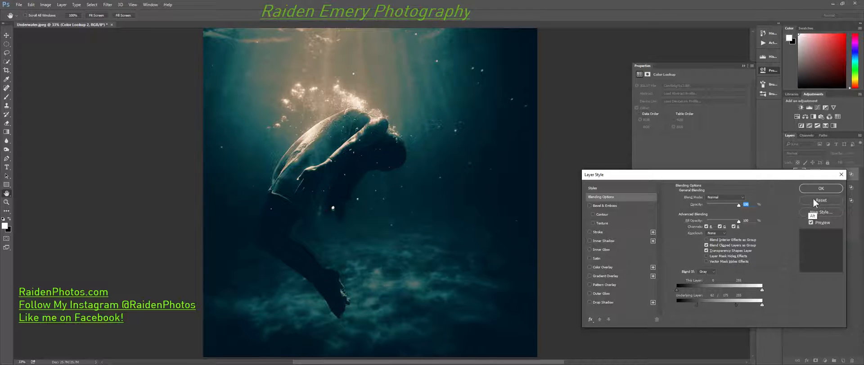
{"action": "left_click", "coordinate": [841, 174]}
Replace the Candlelight Color Lookup layer with a Color Balance adjustment layer at the top of the stack.
{"action": "left_click_drag", "start_coordinate": [838, 177], "coordinate": [852, 361]}
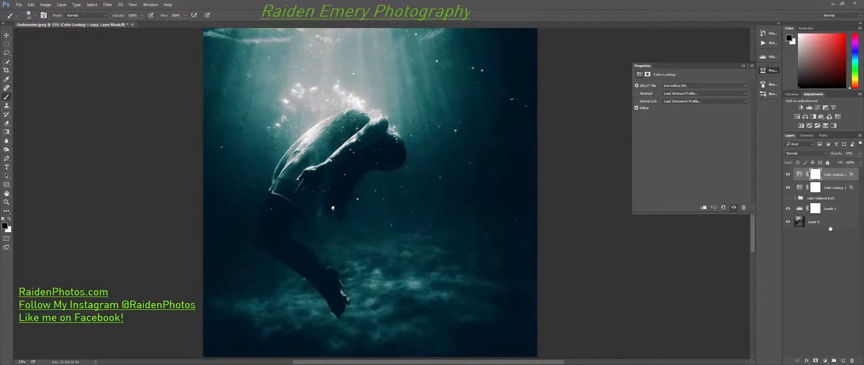
{"action": "left_click", "coordinate": [825, 360]}
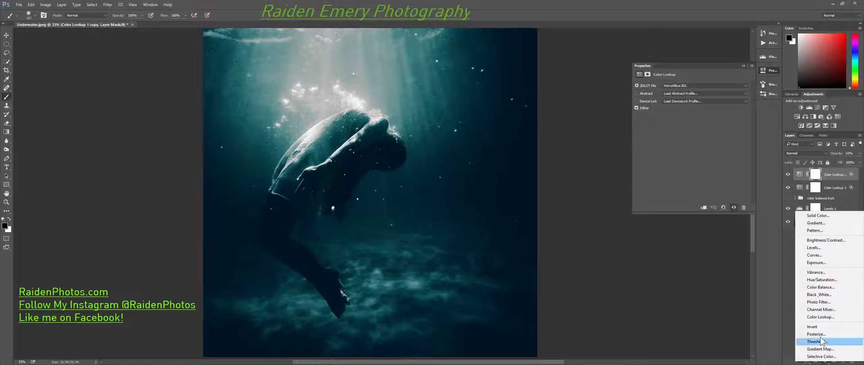
{"action": "left_click", "coordinate": [818, 287]}
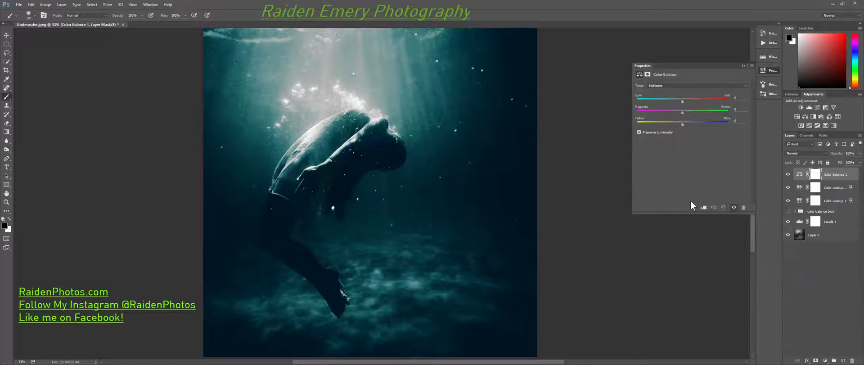
Shift the new Color Balance layer's midtones to about +12 toward red, +2 toward green and -59 toward yellow.
{"action": "left_click_drag", "start_coordinate": [683, 123], "coordinate": [668, 124]}
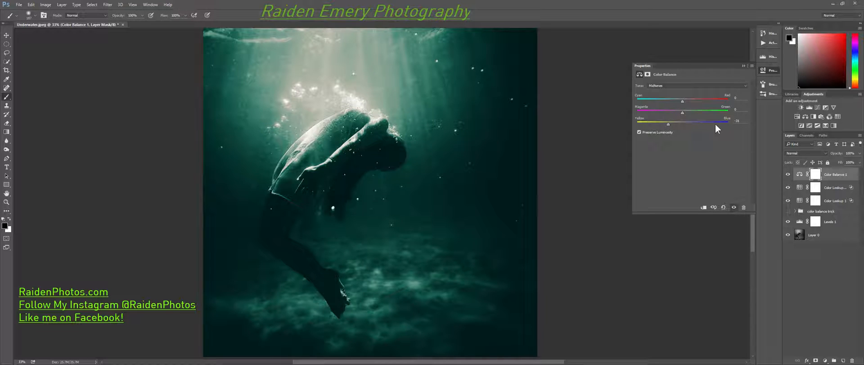
{"action": "left_click_drag", "start_coordinate": [669, 125], "coordinate": [657, 128]}
{"action": "left_click_drag", "start_coordinate": [688, 102], "coordinate": [682, 112]}
In the Color Balance layer's Blend If settings, split the underlying layer's black slider to about 72 / 152 to protect the shadows.
{"action": "double_click", "coordinate": [851, 175]}
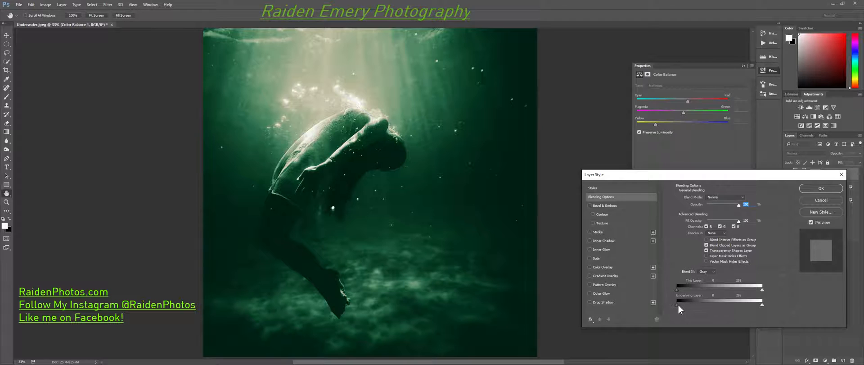
{"action": "left_click_drag", "start_coordinate": [678, 304], "coordinate": [696, 302]}
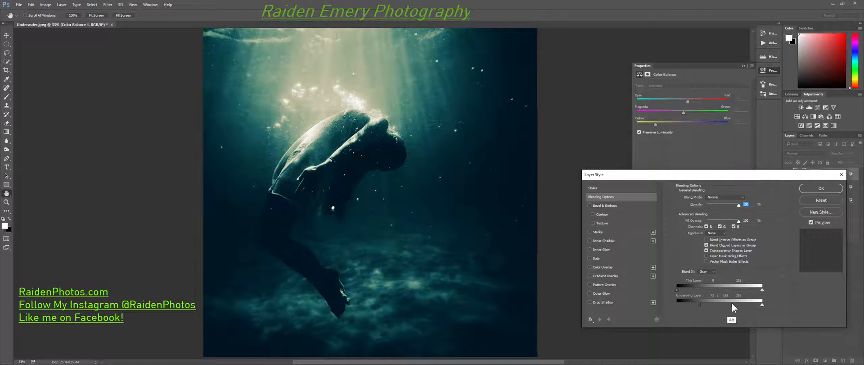
{"action": "left_click", "coordinate": [821, 188]}
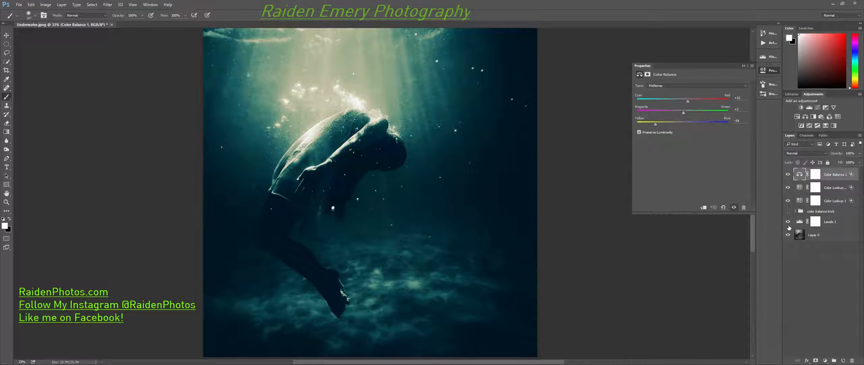
Group the Color Balance layer with both Color Lookup layers and name the group "color look up".
{"action": "left_click", "coordinate": [834, 197]}
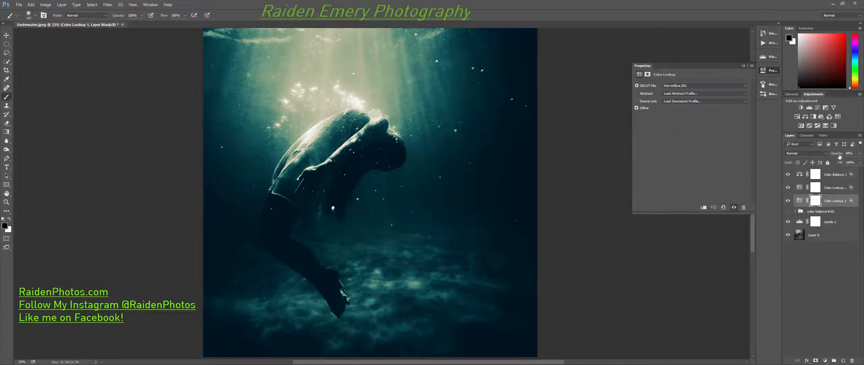
{"action": "left_click", "coordinate": [836, 174], "text": "shift"}
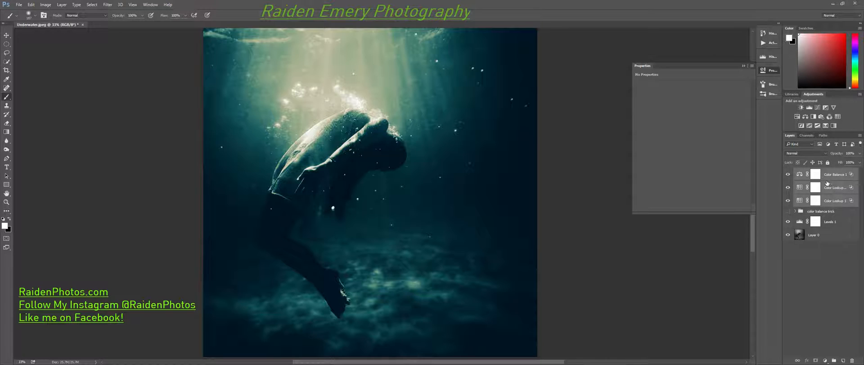
{"action": "key", "text": "ctrl+g"}
{"action": "double_click", "coordinate": [813, 172]}
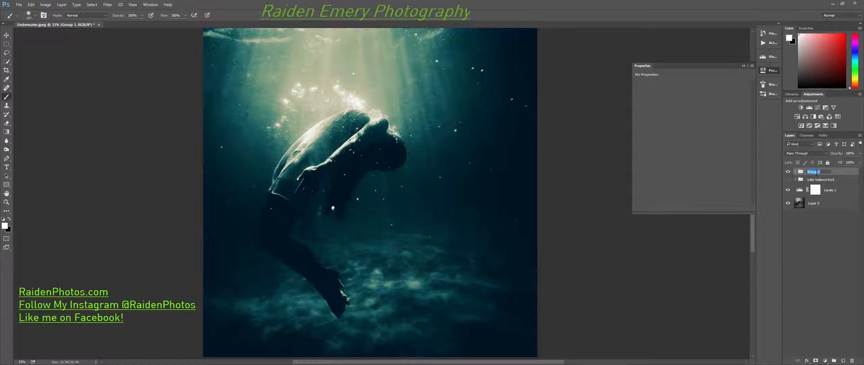
{"action": "type", "text": "color look"}
{"action": "key", "text": "Return"}
Compare the color look up and color balance trick grades by toggling the visibility of the two groups.
{"action": "left_click", "coordinate": [788, 180]}
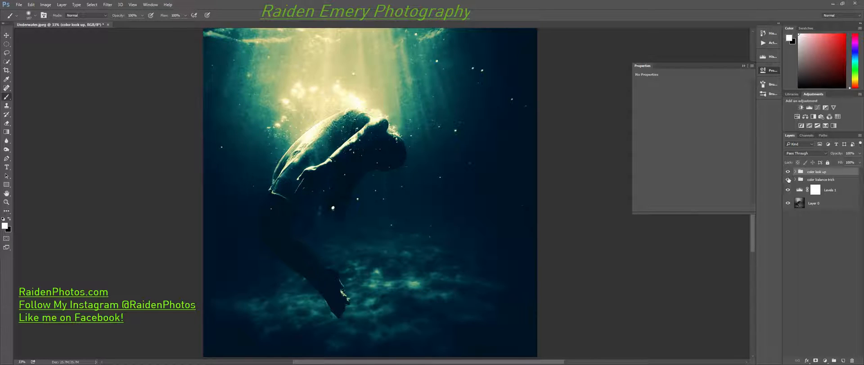
{"action": "left_click", "coordinate": [789, 172]}
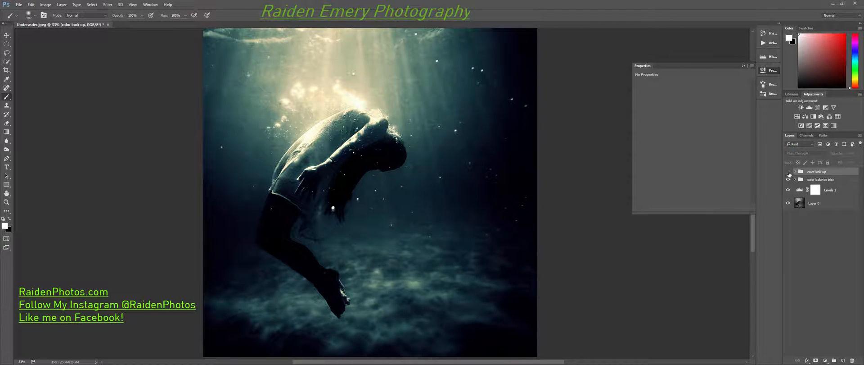
{"action": "left_click", "coordinate": [788, 171]}
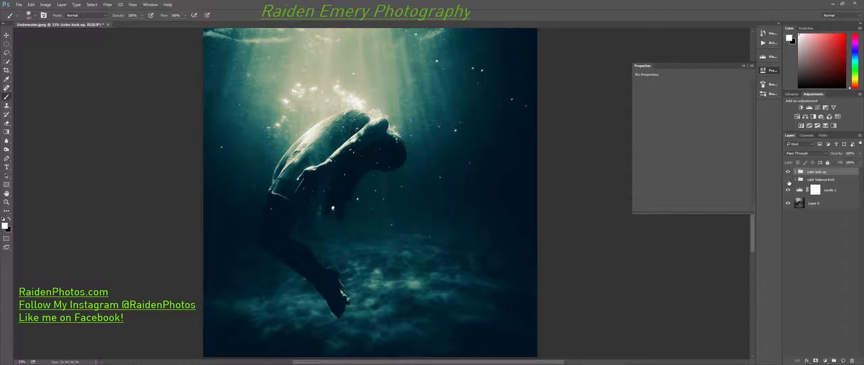
{"action": "left_click", "coordinate": [788, 179]}
{"action": "left_click", "coordinate": [788, 179]}
{"action": "left_click", "coordinate": [788, 180]}
{"action": "left_click", "coordinate": [788, 172]}
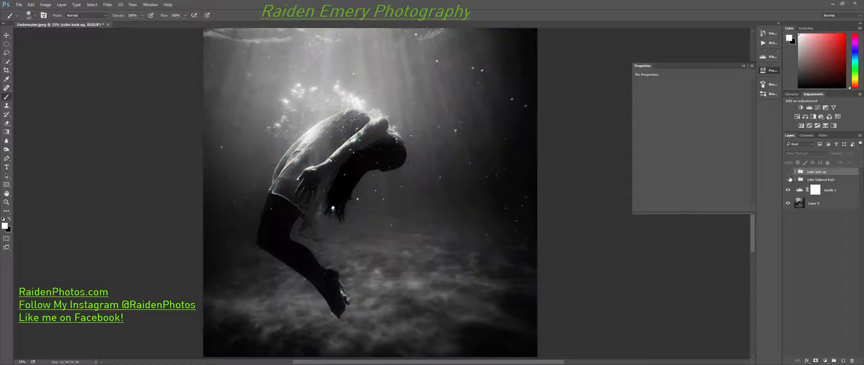
Show the color balance trick group, duplicate its shadow color layer and lower the copy's opacity to about 25%.
{"action": "left_click", "coordinate": [830, 179]}
{"action": "double_click", "coordinate": [818, 180]}
{"action": "left_click", "coordinate": [801, 181]}
{"action": "double_click", "coordinate": [801, 180]}
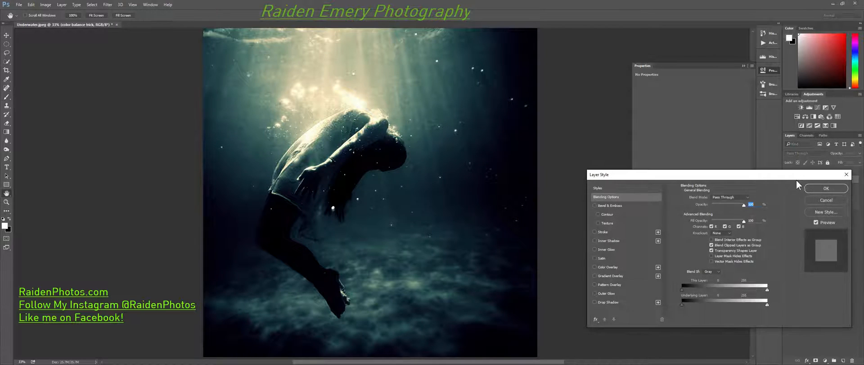
{"action": "left_click", "coordinate": [846, 175]}
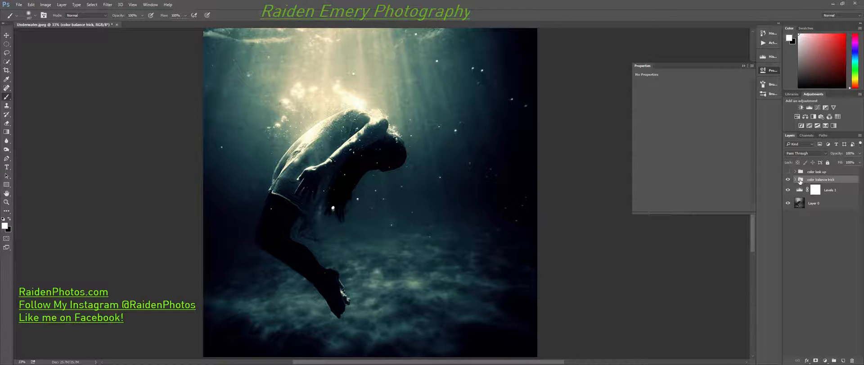
{"action": "left_click", "coordinate": [796, 180]}
{"action": "left_click", "coordinate": [835, 205]}
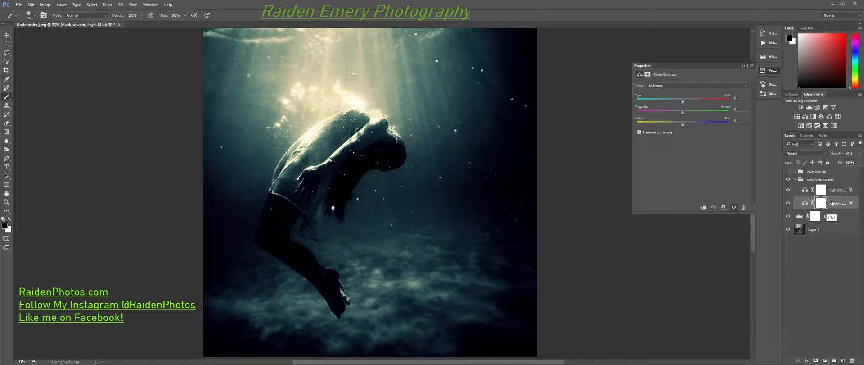
{"action": "key", "text": "ctrl+j"}
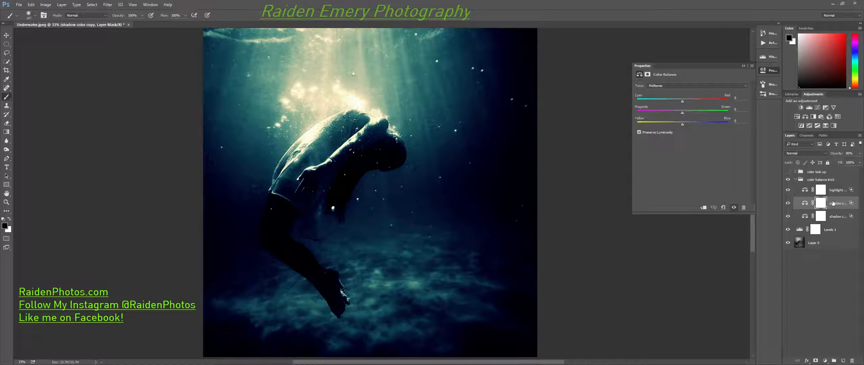
{"action": "mouse_move", "coordinate": [837, 153]}
{"action": "left_mouse_down"}
{"action": "mouse_move", "coordinate": [813, 159]}
{"action": "mouse_move", "coordinate": [839, 155]}
{"action": "left_mouse_up"}
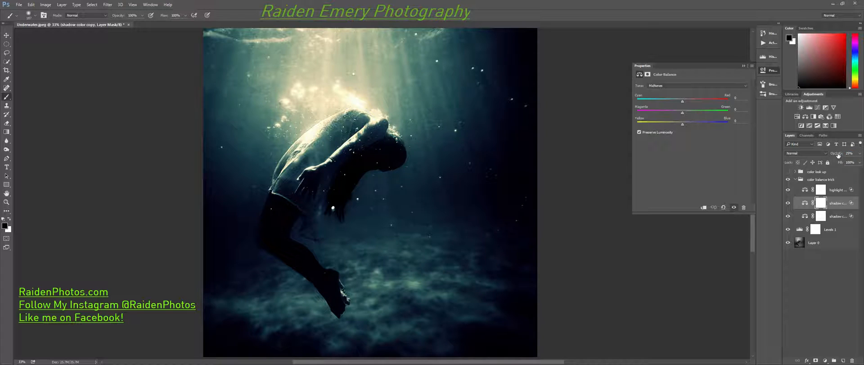
Compare the photo with and without the color balance trick grade by toggling that group's visibility.
{"action": "left_click", "coordinate": [788, 179]}
{"action": "left_click", "coordinate": [788, 171]}
{"action": "left_click", "coordinate": [788, 172]}
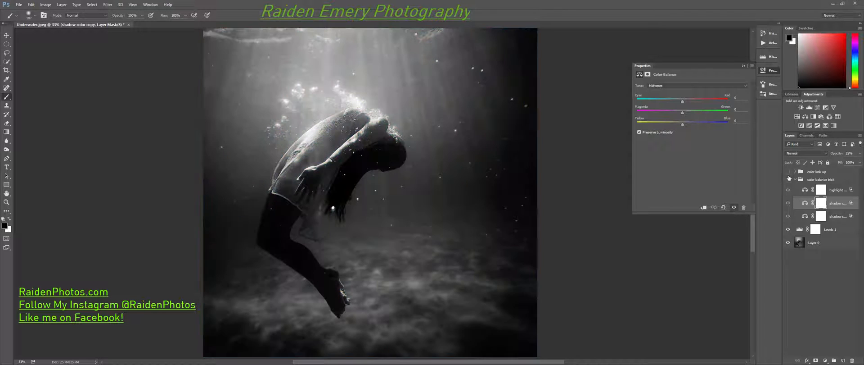
{"action": "left_click", "coordinate": [788, 180]}
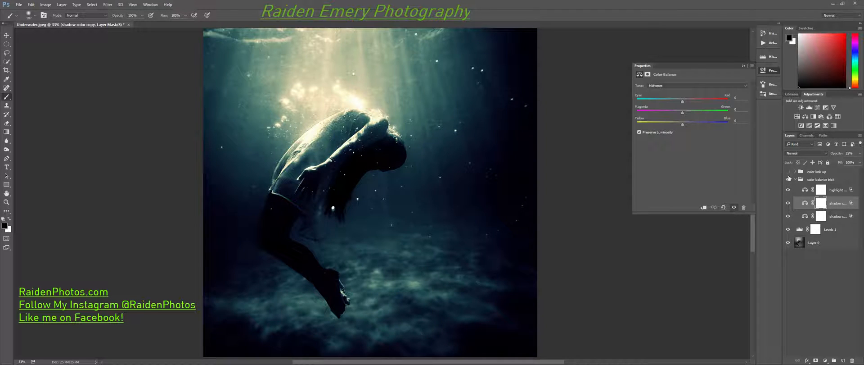
{"action": "left_click", "coordinate": [789, 179]}
{"action": "left_click", "coordinate": [789, 178]}
{"action": "left_click", "coordinate": [787, 179]}
{"action": "left_click", "coordinate": [788, 179]}
{"action": "left_click", "coordinate": [789, 180]}
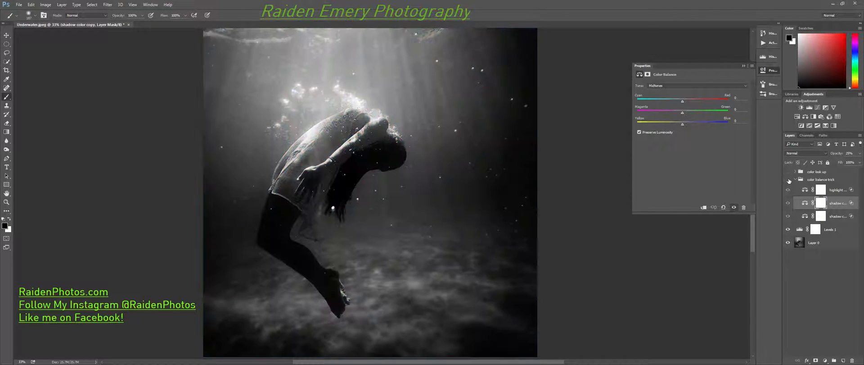
{"action": "left_click", "coordinate": [788, 179]}
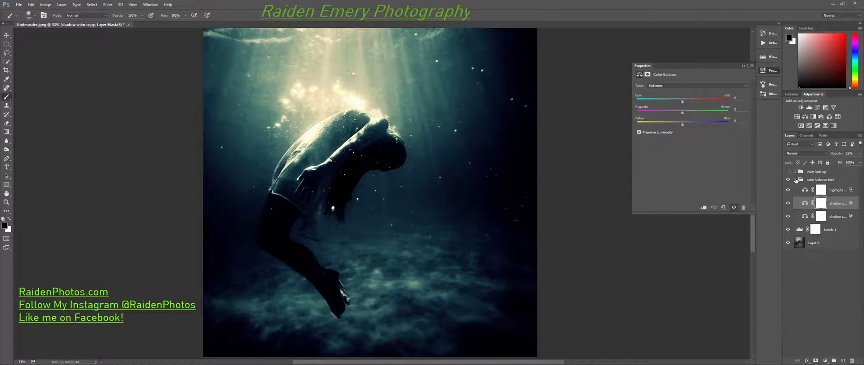
Expand the color look up group and compare its grade with the color balance trick, leaving only the latter visible.
{"action": "left_click", "coordinate": [796, 179]}
{"action": "left_click", "coordinate": [795, 172]}
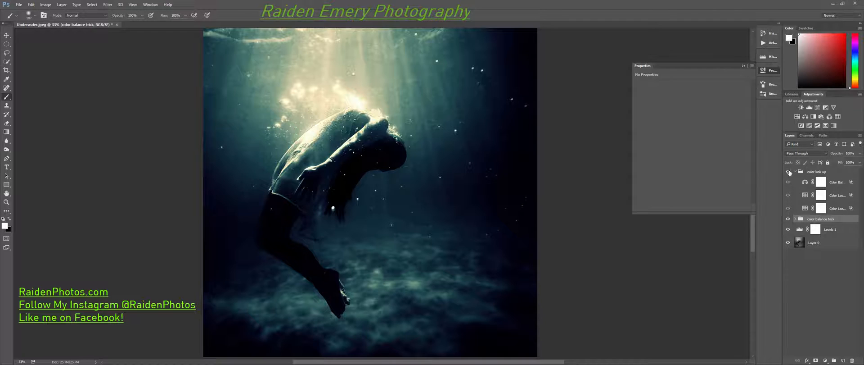
{"action": "left_click", "coordinate": [789, 172]}
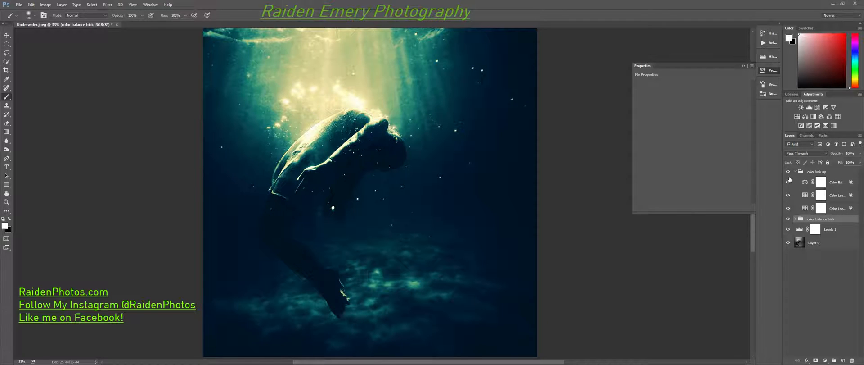
{"action": "left_click", "coordinate": [788, 218]}
{"action": "left_click", "coordinate": [788, 172]}
{"action": "left_click", "coordinate": [789, 171]}
{"action": "left_click", "coordinate": [789, 219]}
{"action": "left_click", "coordinate": [789, 172]}
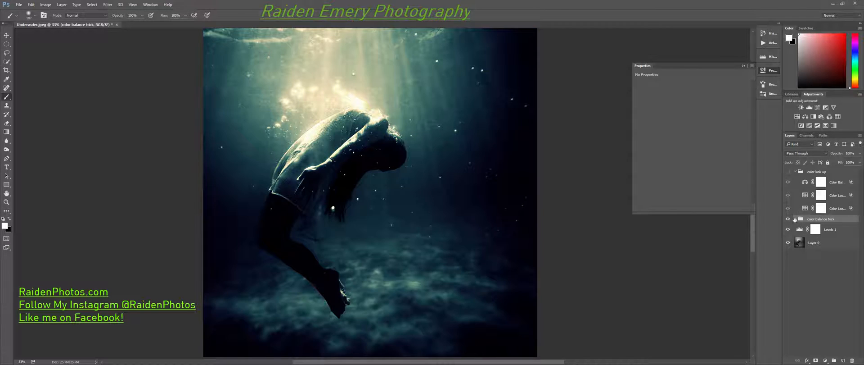
Expand the color balance trick group and review the original shadow color layer's Blend If settings.
{"action": "left_click", "coordinate": [795, 219]}
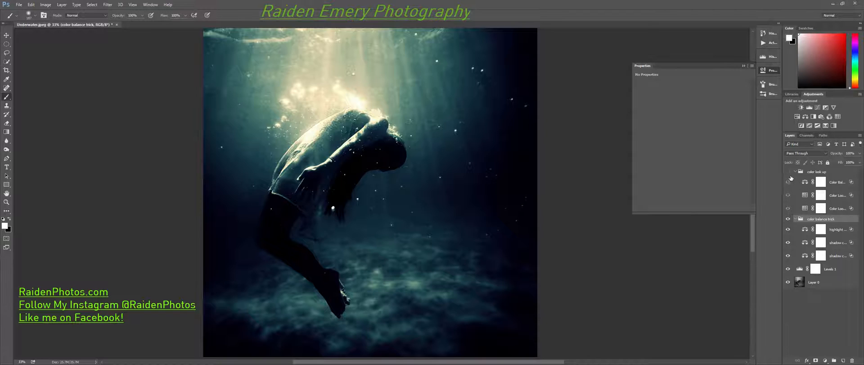
{"action": "left_click", "coordinate": [807, 171]}
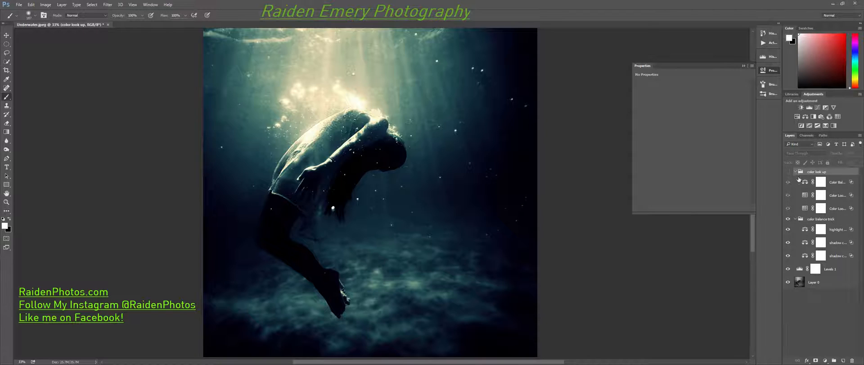
{"action": "left_click", "coordinate": [820, 219]}
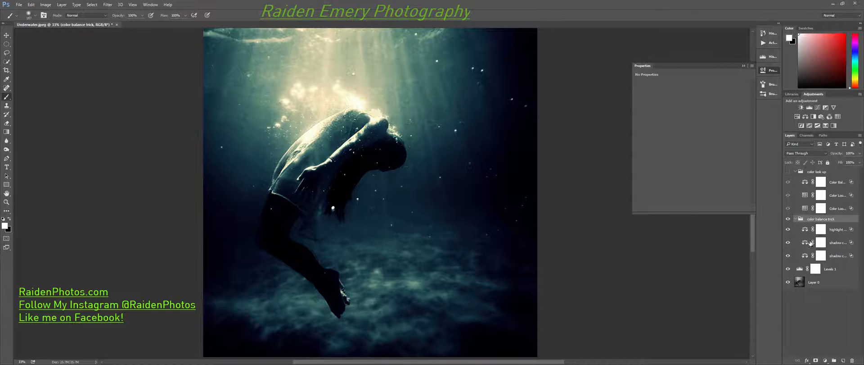
{"action": "left_click", "coordinate": [796, 219]}
{"action": "left_click", "coordinate": [797, 219]}
{"action": "double_click", "coordinate": [852, 256]}
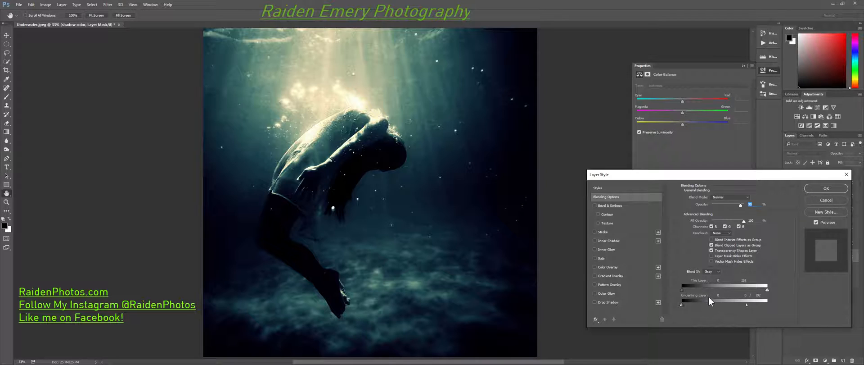
{"action": "left_click", "coordinate": [827, 189]}
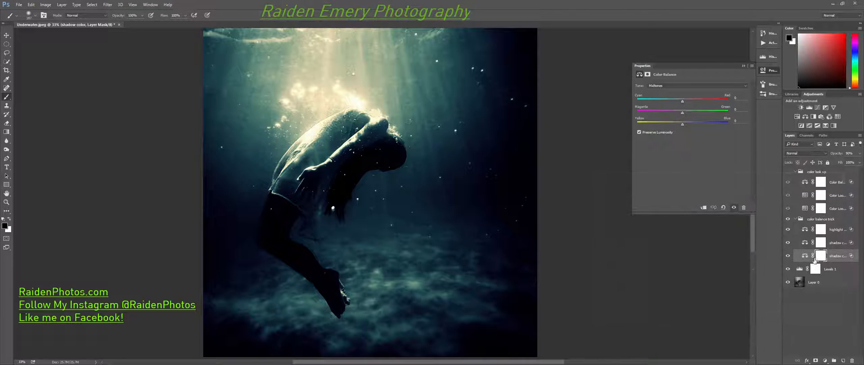
Review the Levels 1 layer's blending options and Blend If sliders, leaving them as they are.
{"action": "left_click", "coordinate": [846, 268]}
{"action": "double_click", "coordinate": [845, 269]}
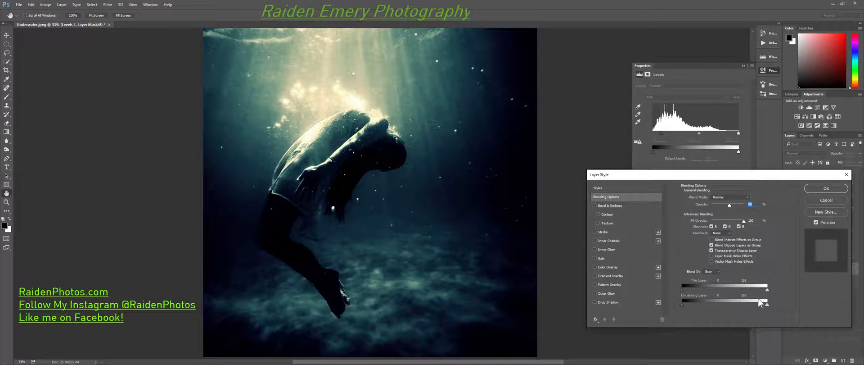
{"action": "left_click", "coordinate": [816, 190]}
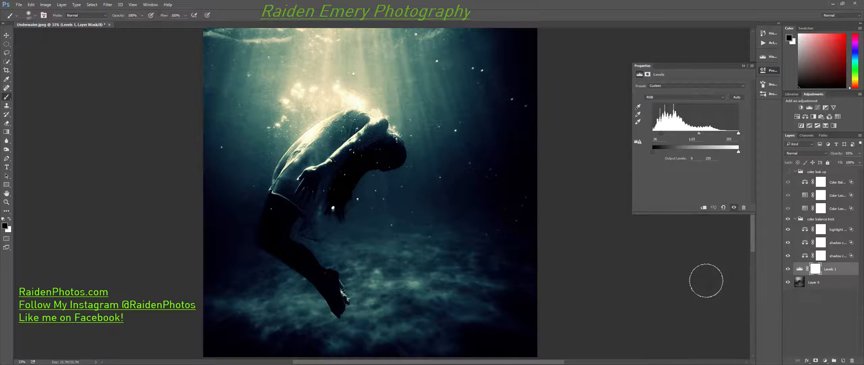